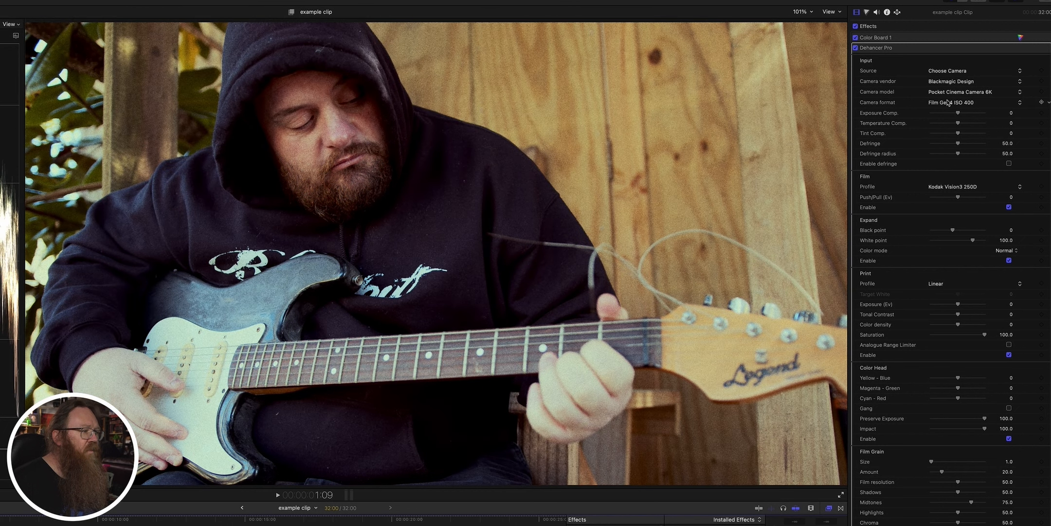
# Clear the camera format and camera vendor selections and set the Dehancer Pro input source to Rec.709.
pyautogui.click(946, 104)
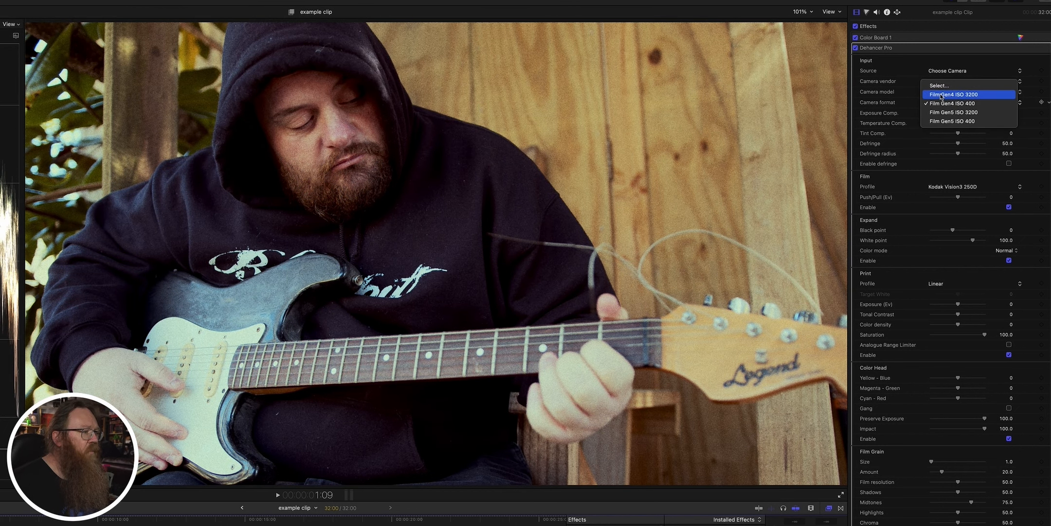
pyautogui.click(942, 96)
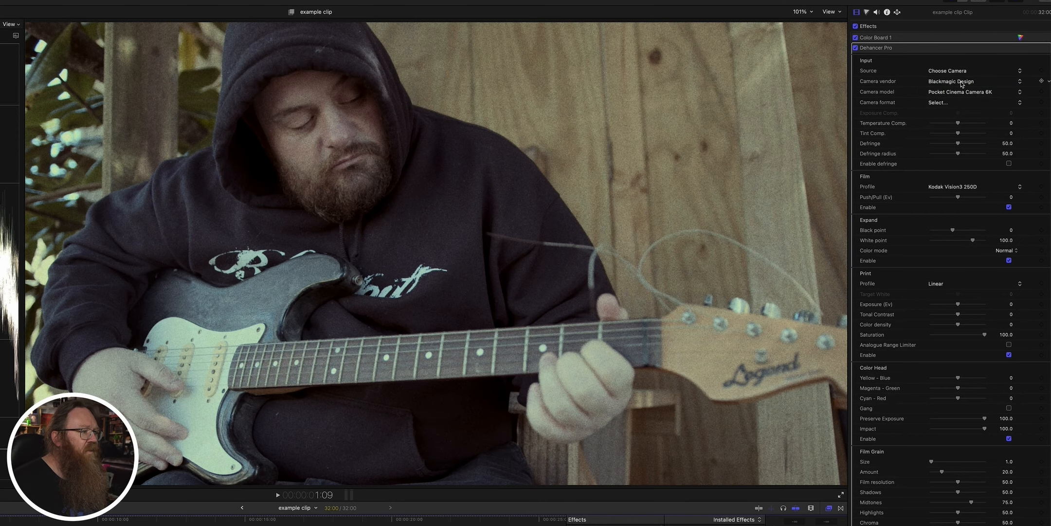
pyautogui.click(962, 82)
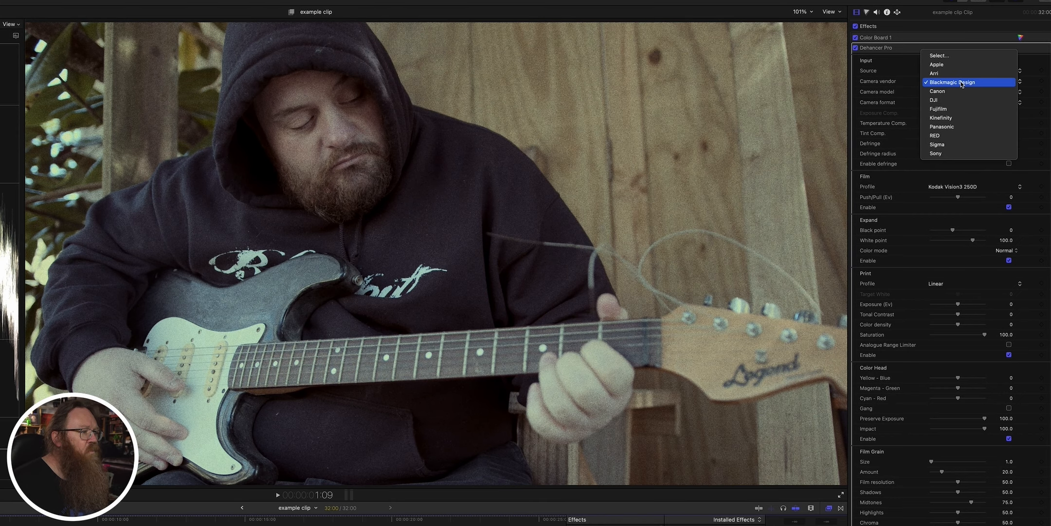
pyautogui.click(951, 56)
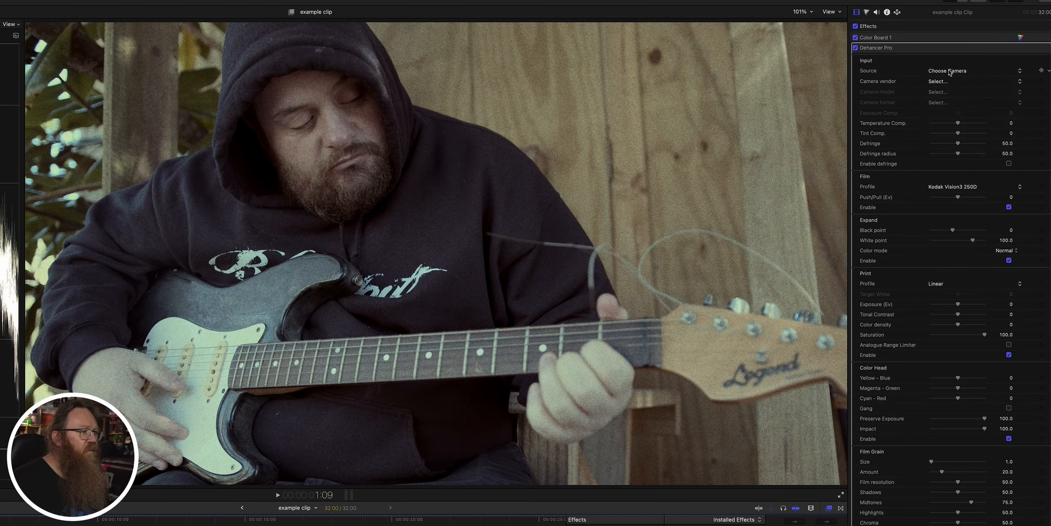
pyautogui.click(949, 72)
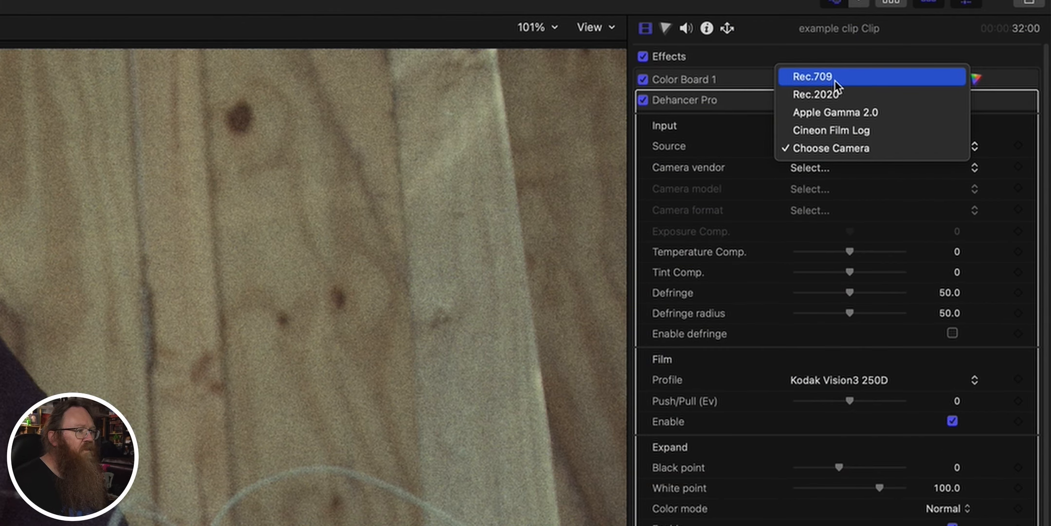
pyautogui.click(835, 82)
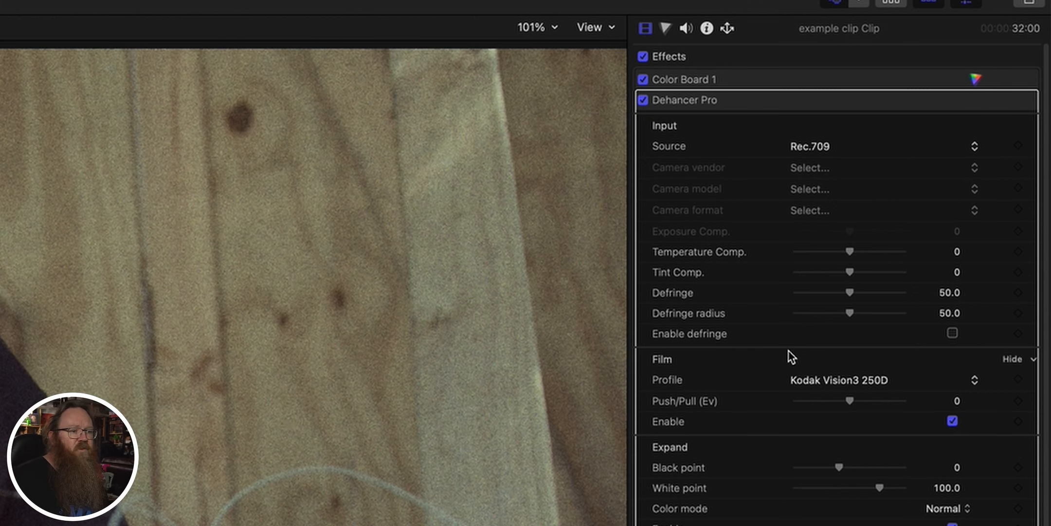
# Compare the image with Dehancer Pro off and on, and browse the available film profiles.
pyautogui.click(643, 101)
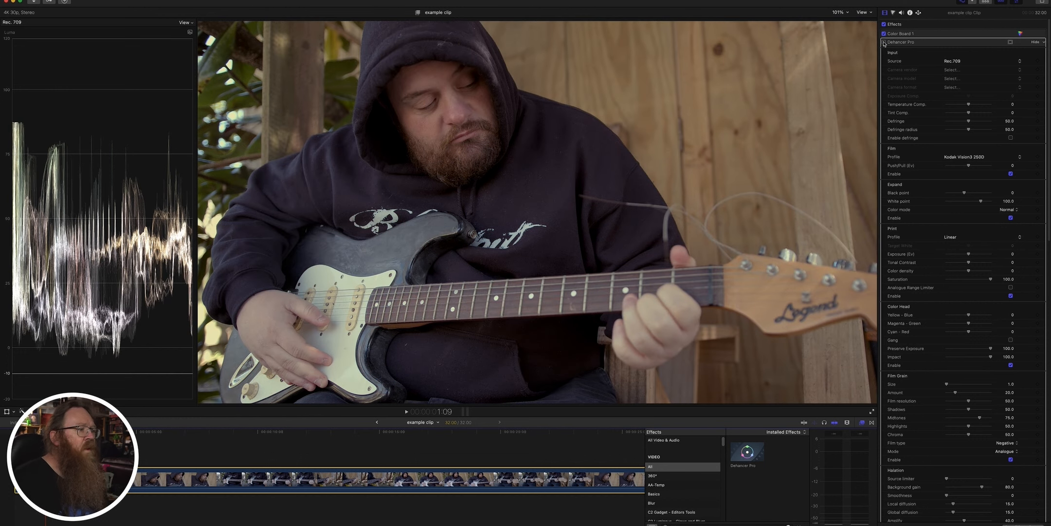
pyautogui.click(885, 43)
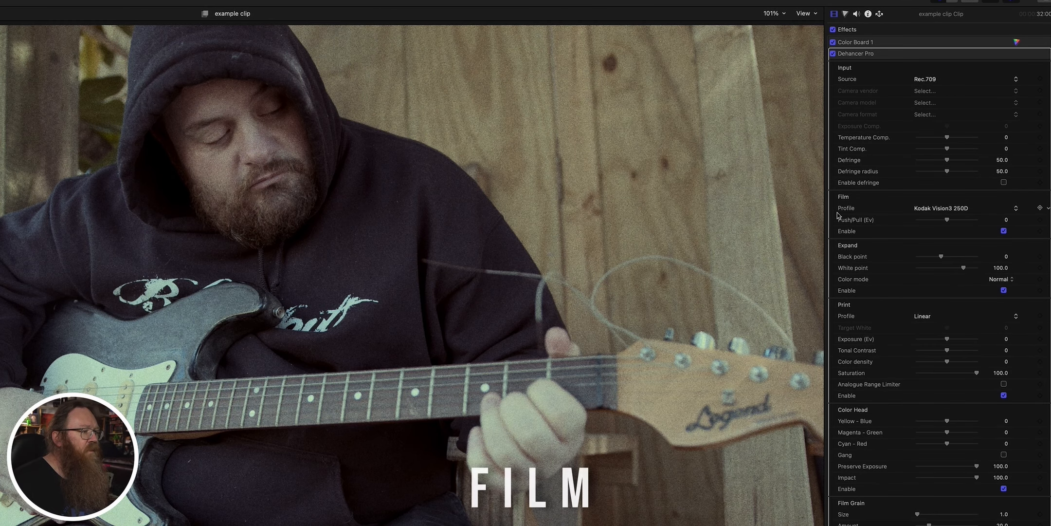
pyautogui.click(1016, 209)
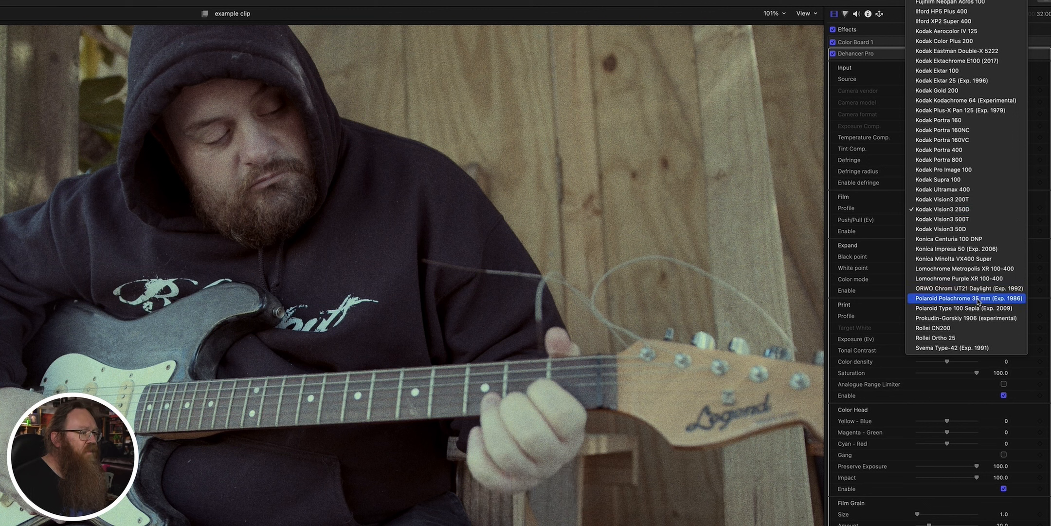
pyautogui.scroll(2, 978, 302)
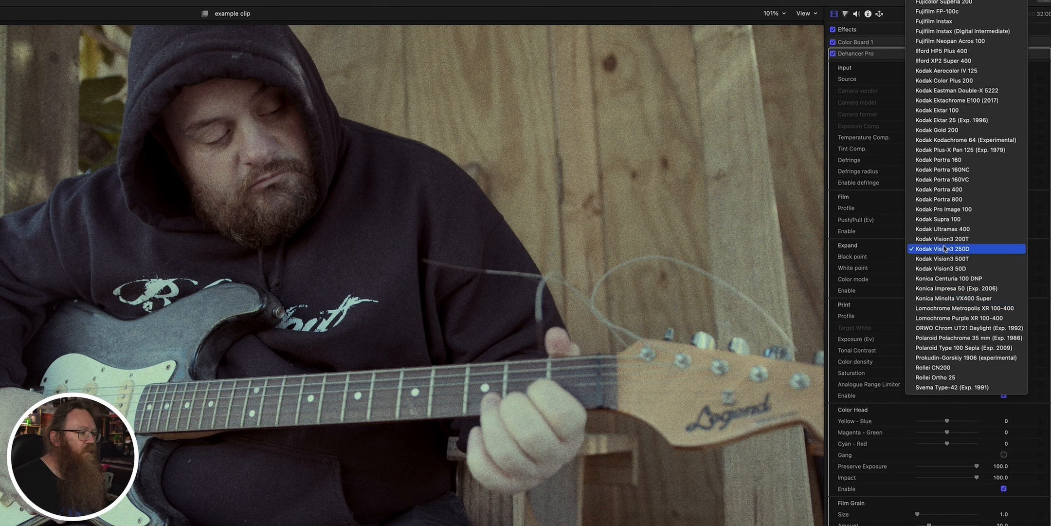
pyautogui.scroll(1, 944, 249)
pyautogui.scroll(5, 944, 249)
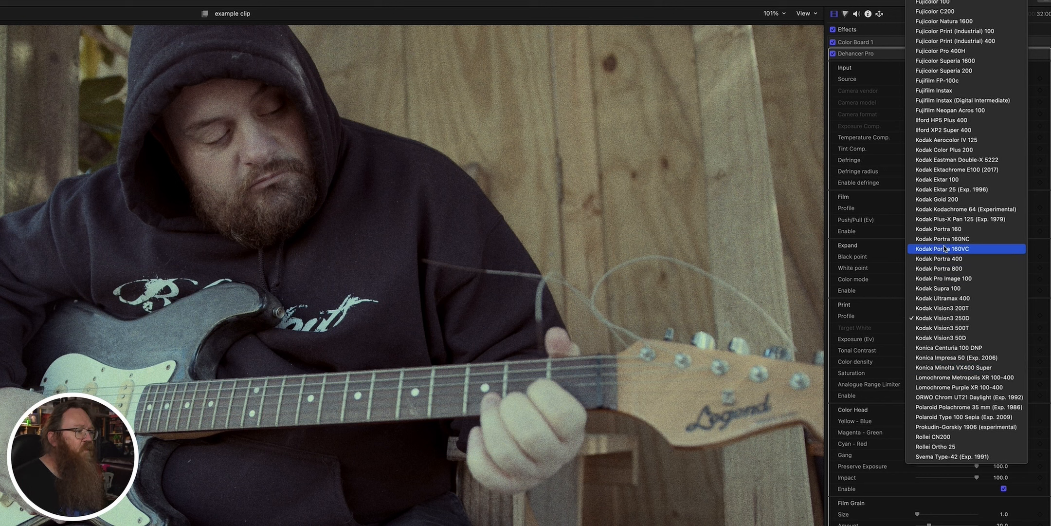
pyautogui.scroll(5, 944, 248)
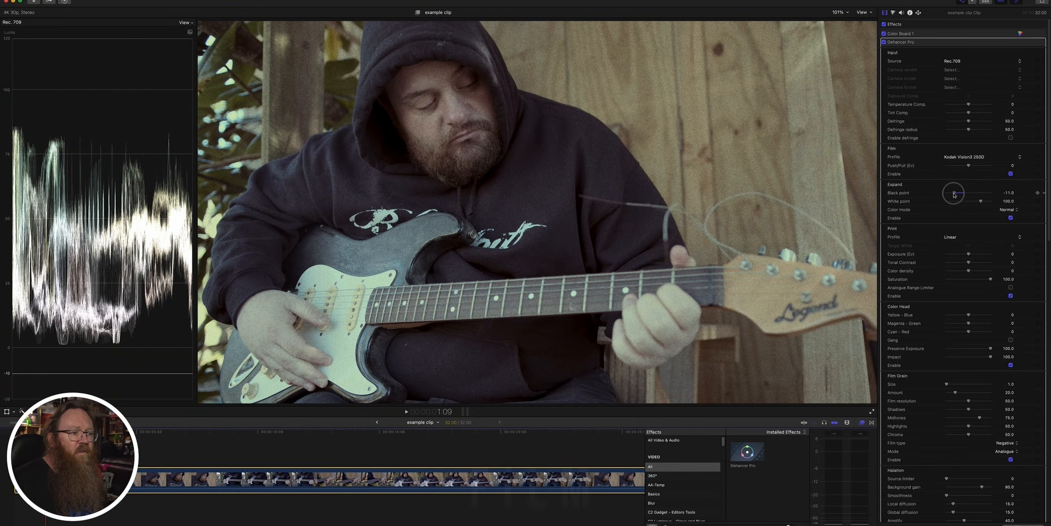
# Try a lower black point and a white point of about 69 in Expand, and reset them to 0 and 100.
pyautogui.moveTo(821, 206); pyautogui.dragTo(776, 218)
pyautogui.moveTo(947, 196)
pyautogui.mouseDown()
pyautogui.moveTo(989, 201)
pyautogui.moveTo(966, 202)
pyautogui.mouseUp()
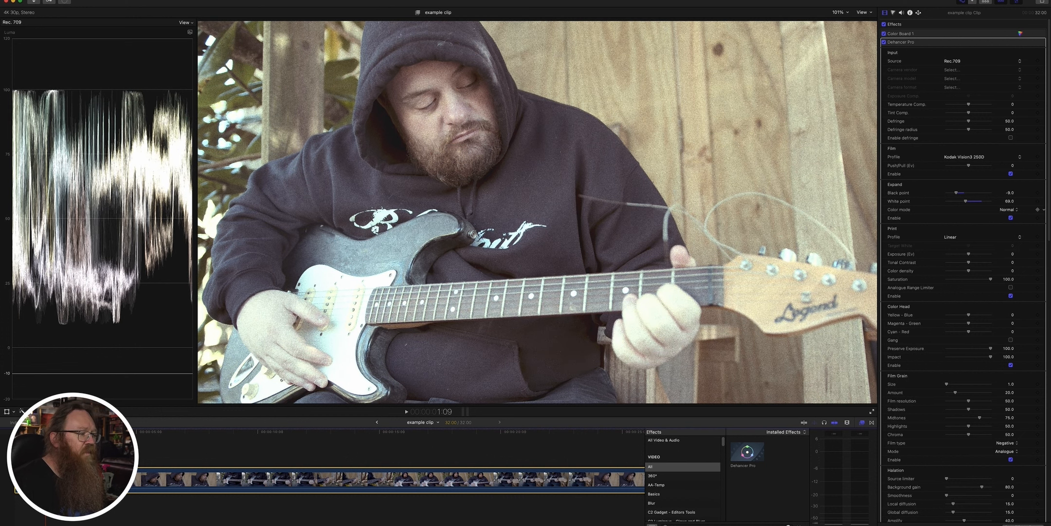
pyautogui.click(1008, 193)
pyautogui.write('0')
pyautogui.press('Tab')
pyautogui.press('Tab')
pyautogui.hotkey('shift', 'Tab')
pyautogui.write('30')
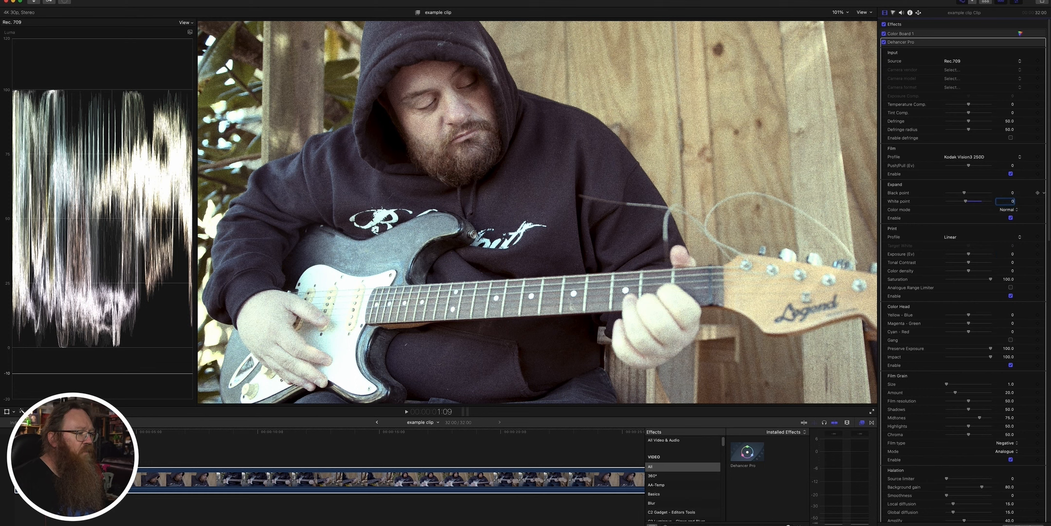
pyautogui.press('Tab')
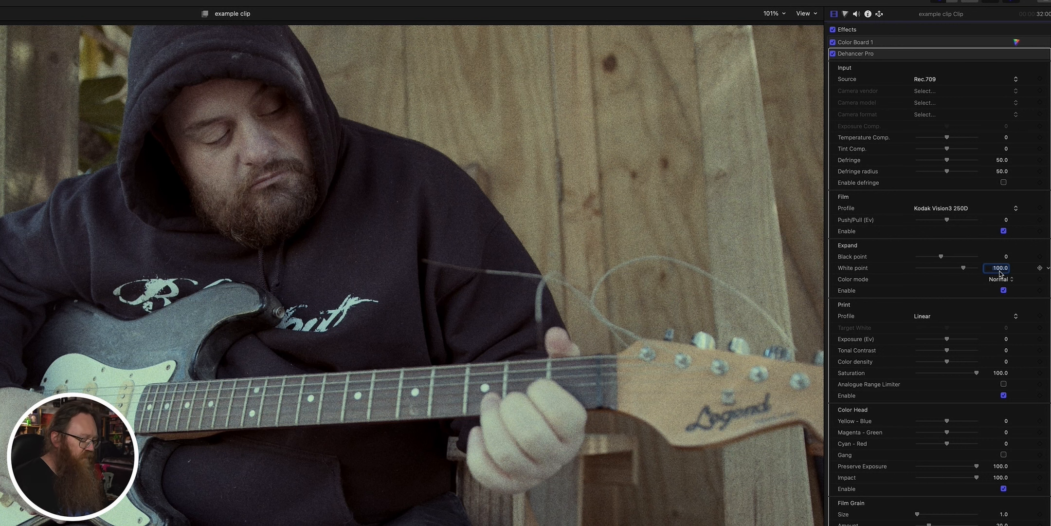
# Set the Expand white point to 95 and check the color mode options, keeping Normal.
pyautogui.moveTo(1001, 271); pyautogui.dragTo(1001, 267)
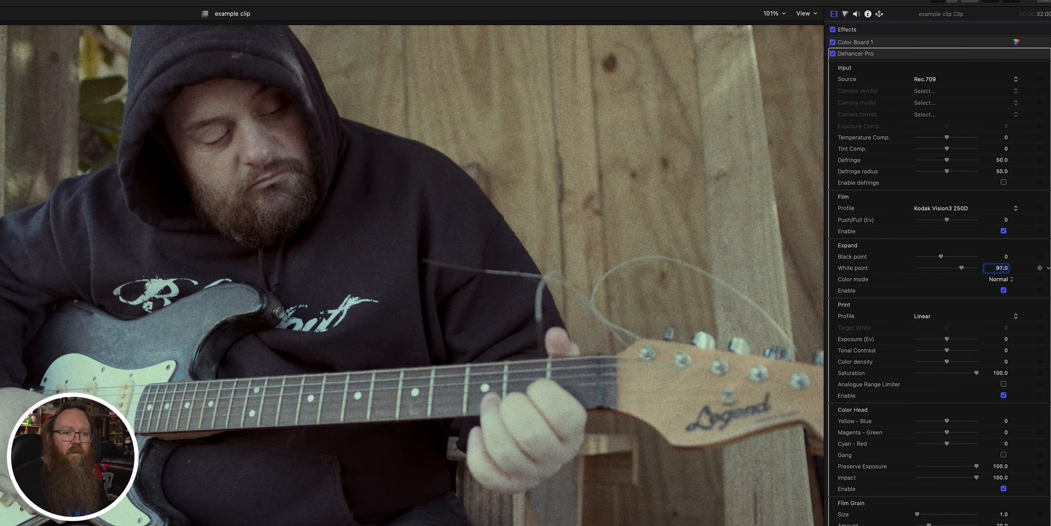
pyautogui.moveTo(1001, 267); pyautogui.dragTo(1000, 269)
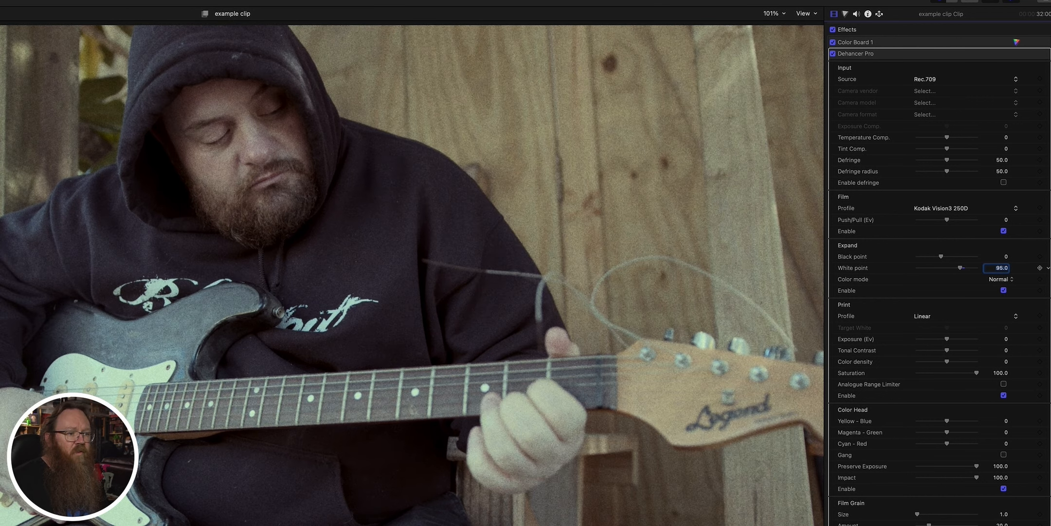
pyautogui.click(1006, 285)
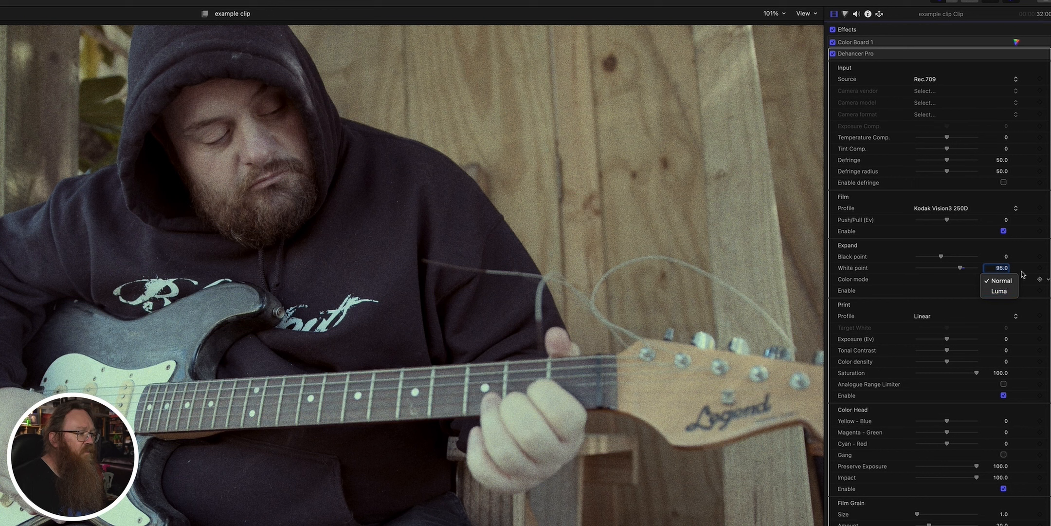
pyautogui.click(1039, 257)
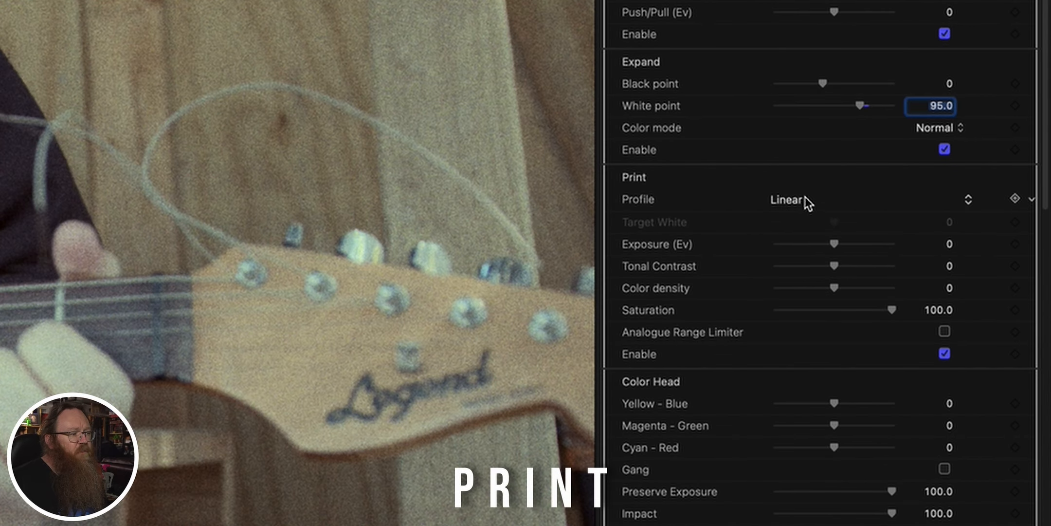
# Try the Cineon Film Log, Fujifilm 3513, Kodak 2383 and Kodak Endura Glossy Paper print profiles, and return to Linear.
pyautogui.click(802, 207)
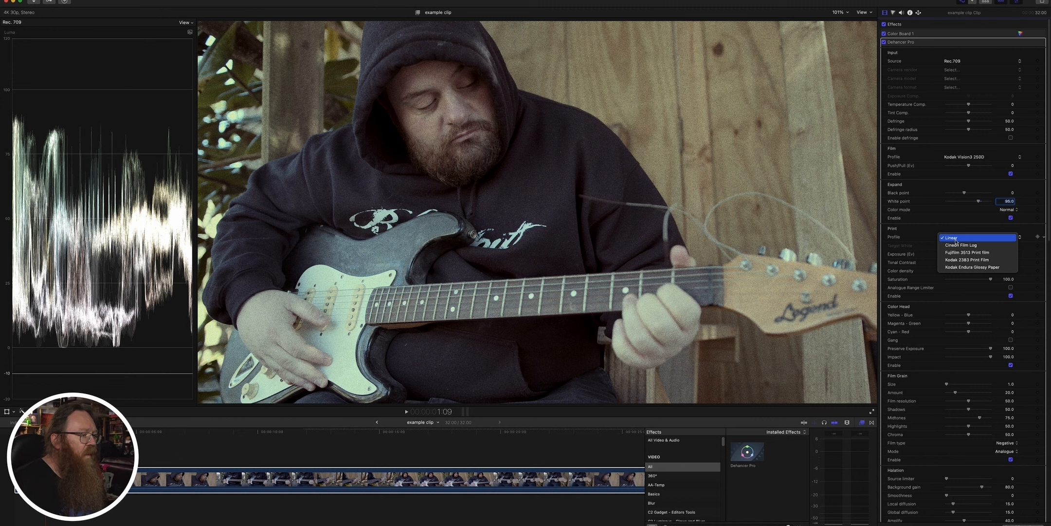
pyautogui.click(954, 246)
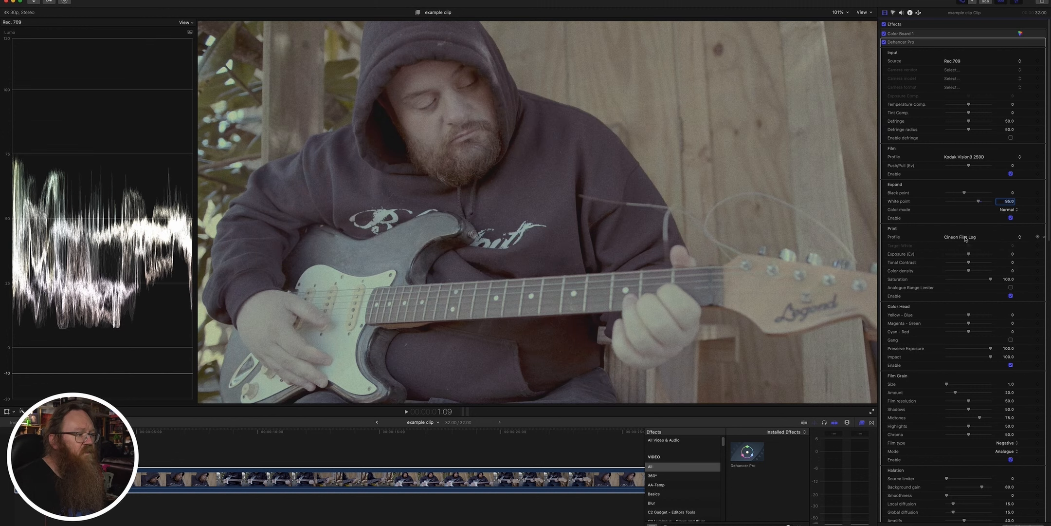
pyautogui.click(964, 238)
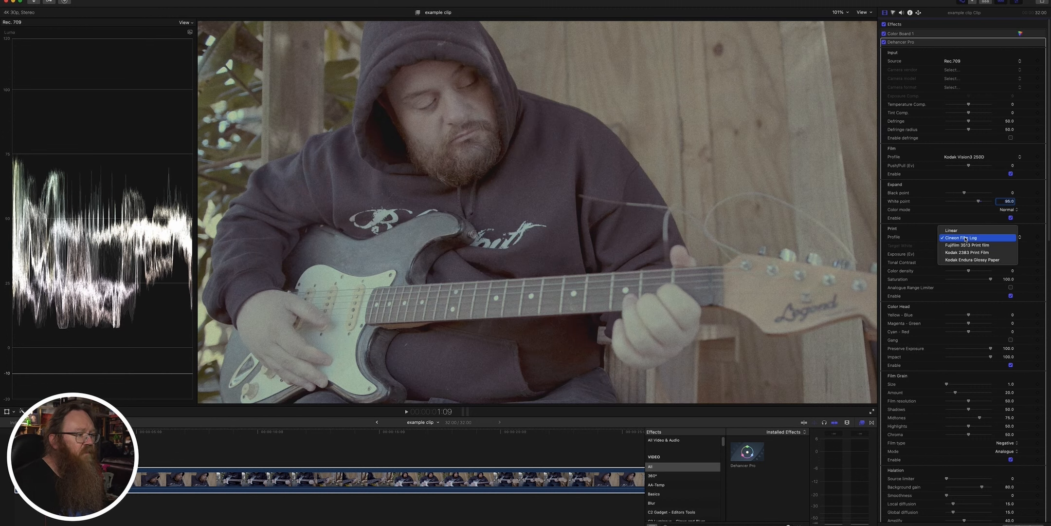
pyautogui.click(966, 245)
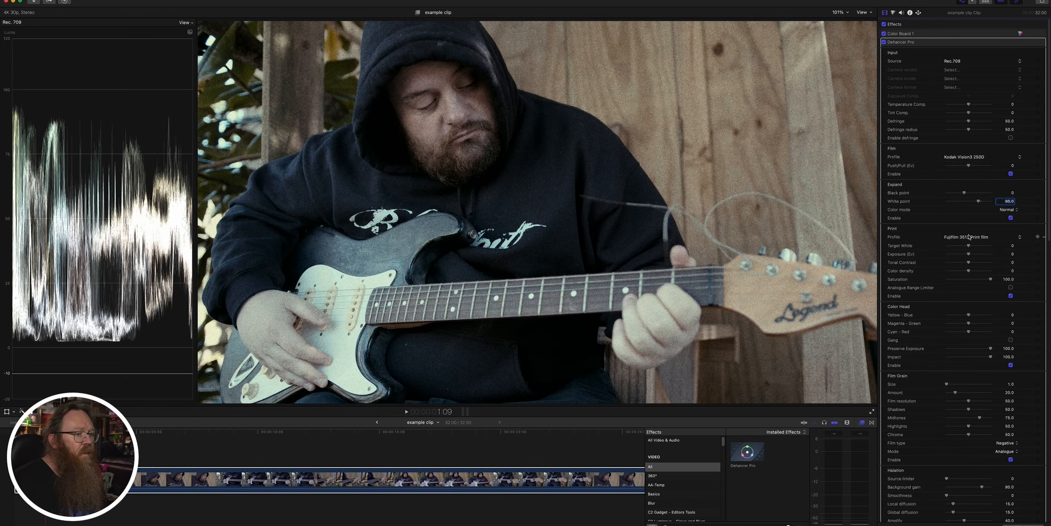
pyautogui.click(969, 237)
pyautogui.click(965, 247)
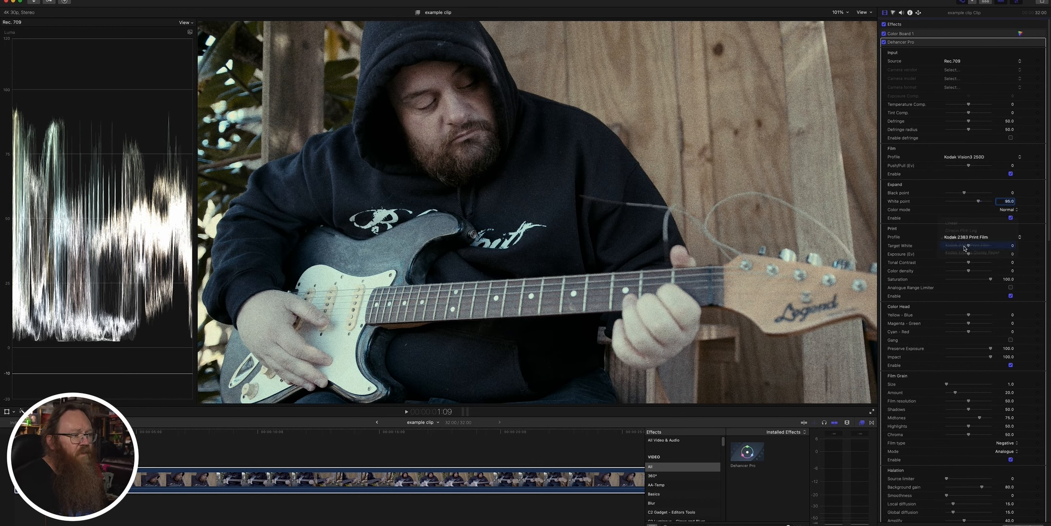
pyautogui.click(967, 239)
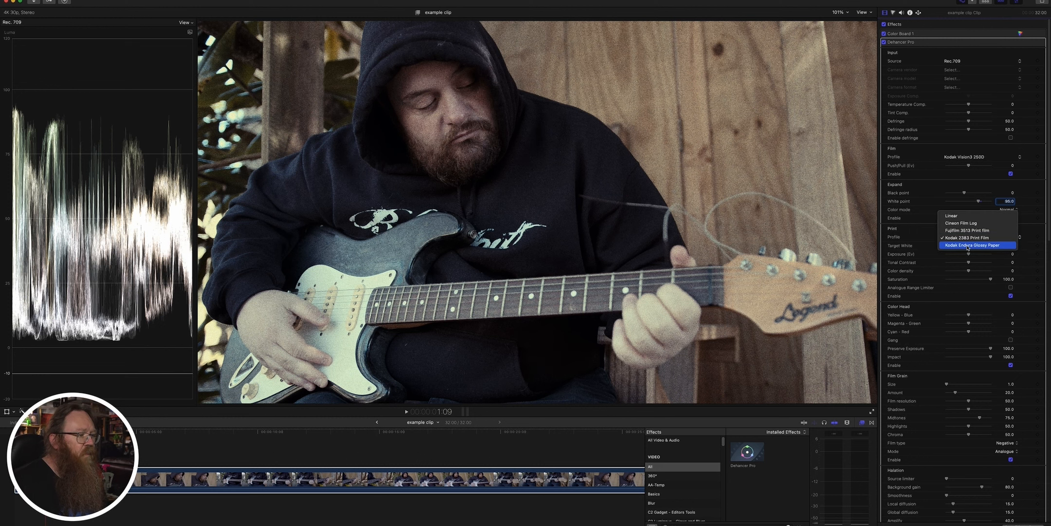
pyautogui.click(967, 245)
pyautogui.click(968, 237)
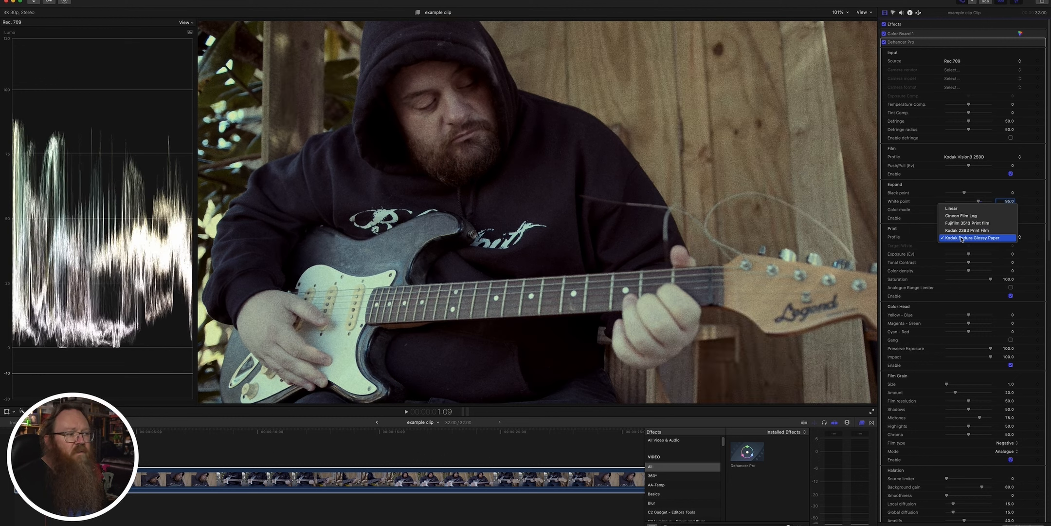
pyautogui.click(950, 209)
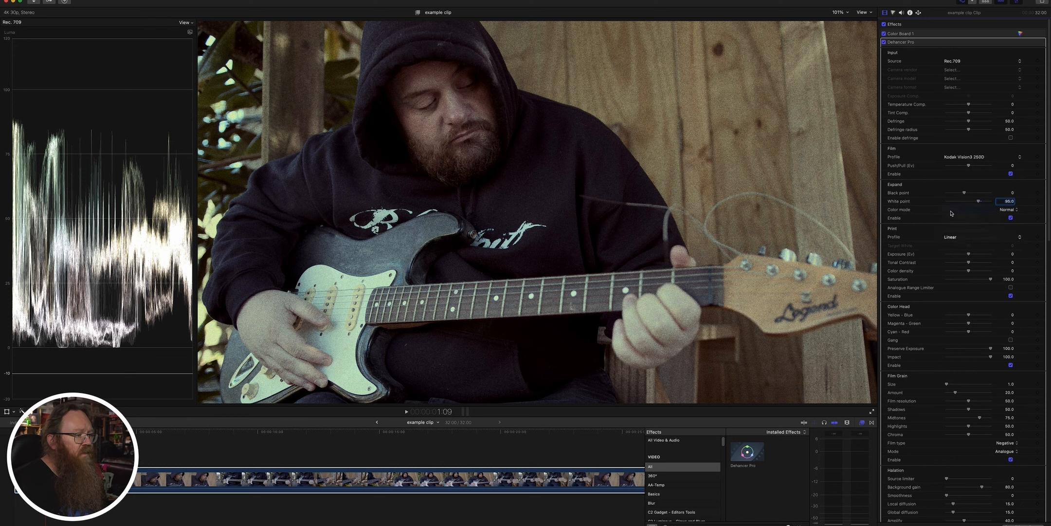
# Try brighter exposure levels in the Print section and settle on an exposure of 0.04 Ev.
pyautogui.click(963, 254)
pyautogui.click(976, 255)
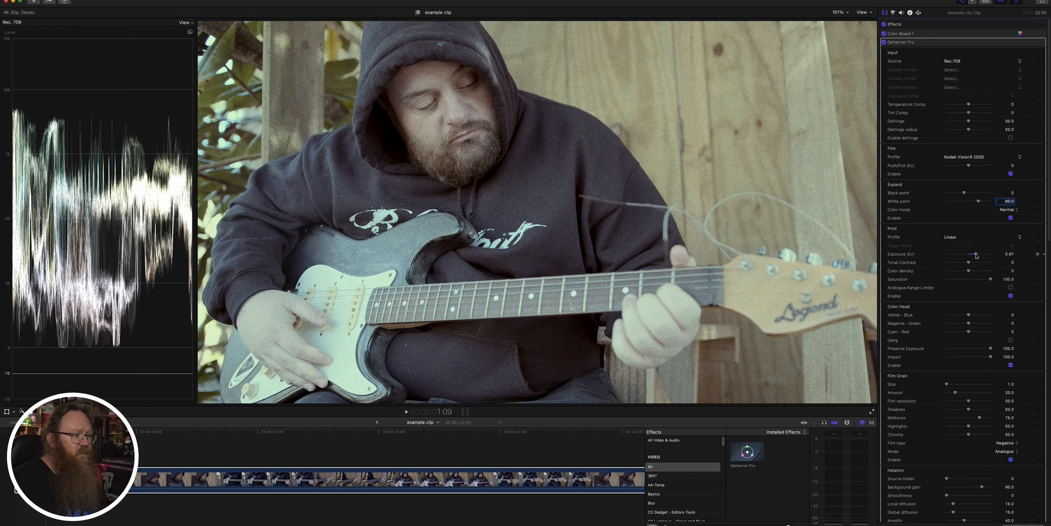
pyautogui.click(969, 254)
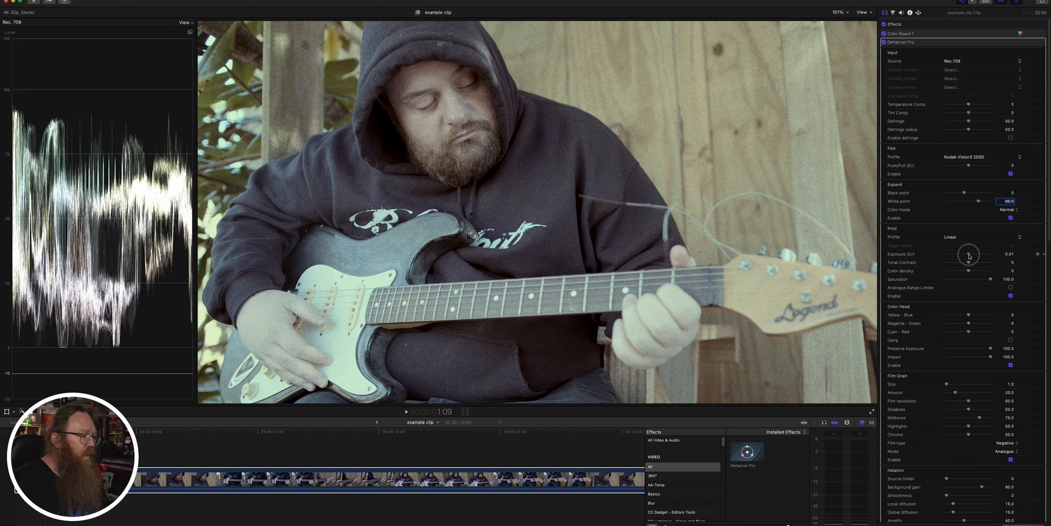
pyautogui.click(971, 255)
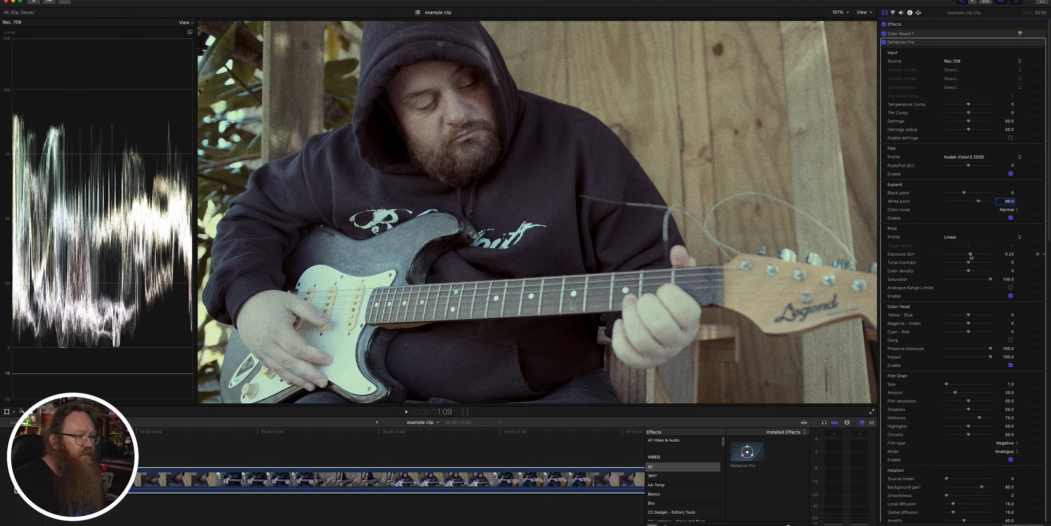
pyautogui.click(970, 254)
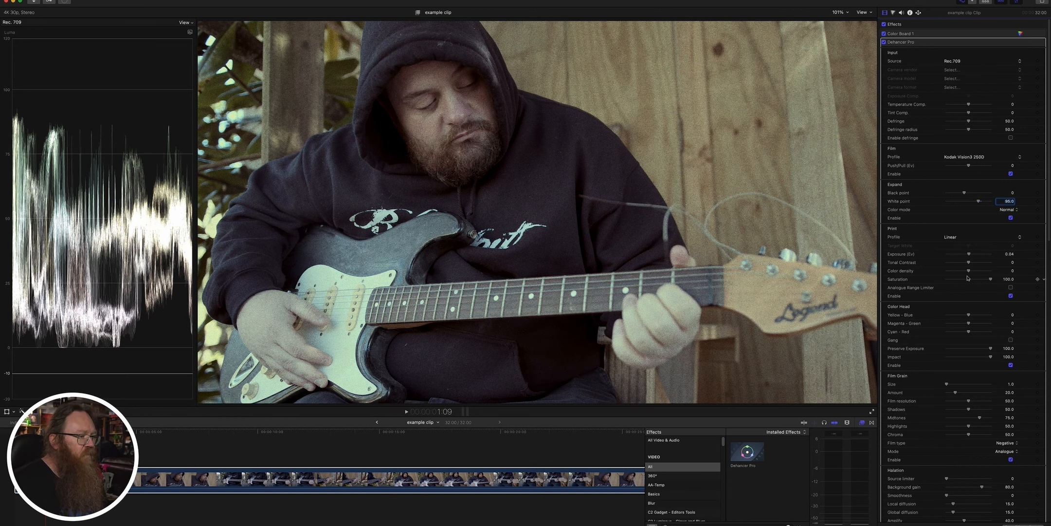
pyautogui.moveTo(993, 281)
pyautogui.mouseDown()
pyautogui.moveTo(957, 282)
pyautogui.moveTo(1010, 287)
pyautogui.mouseUp()
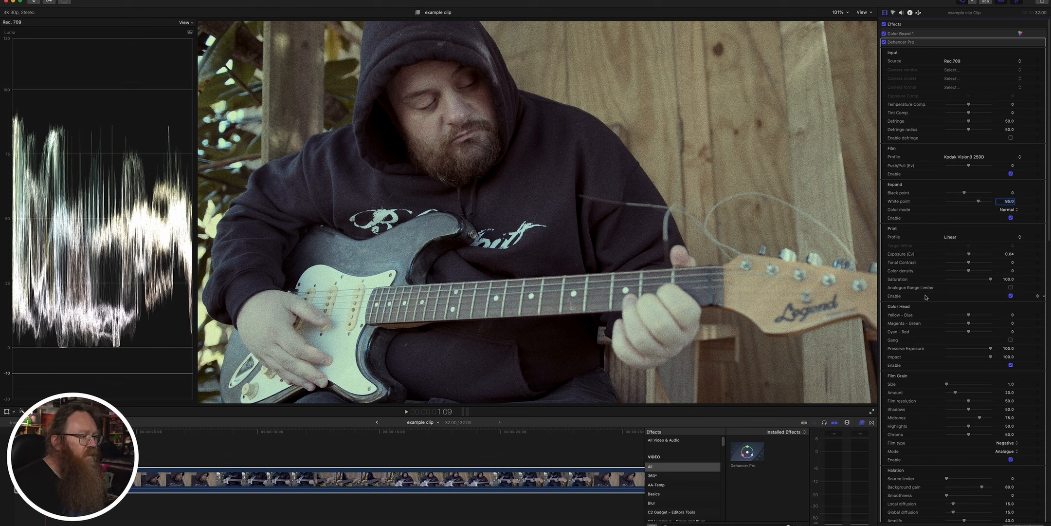
pyautogui.click(1011, 296)
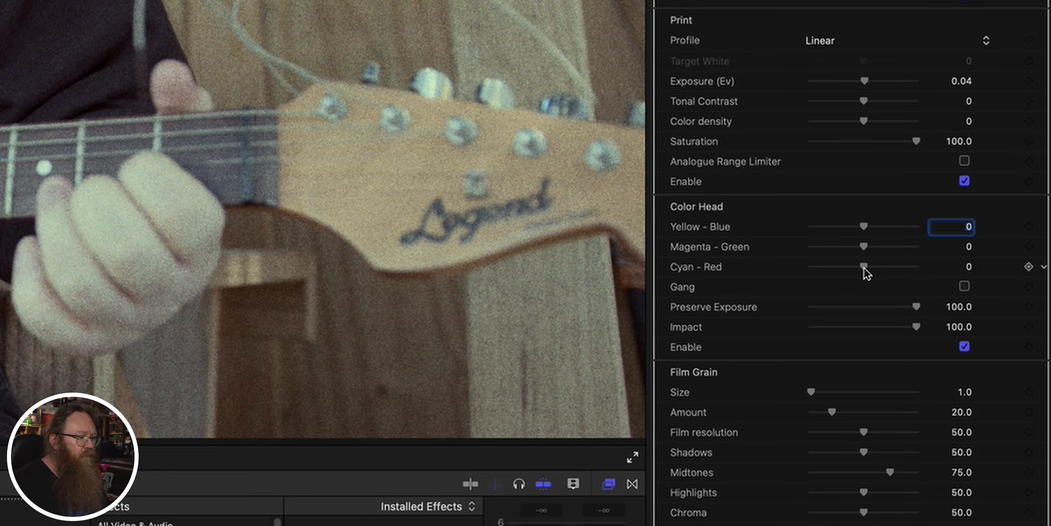
# Try shifting the Color Head Cyan - Red balance toward cyan, and set it to 1.
pyautogui.moveTo(864, 266); pyautogui.dragTo(852, 271)
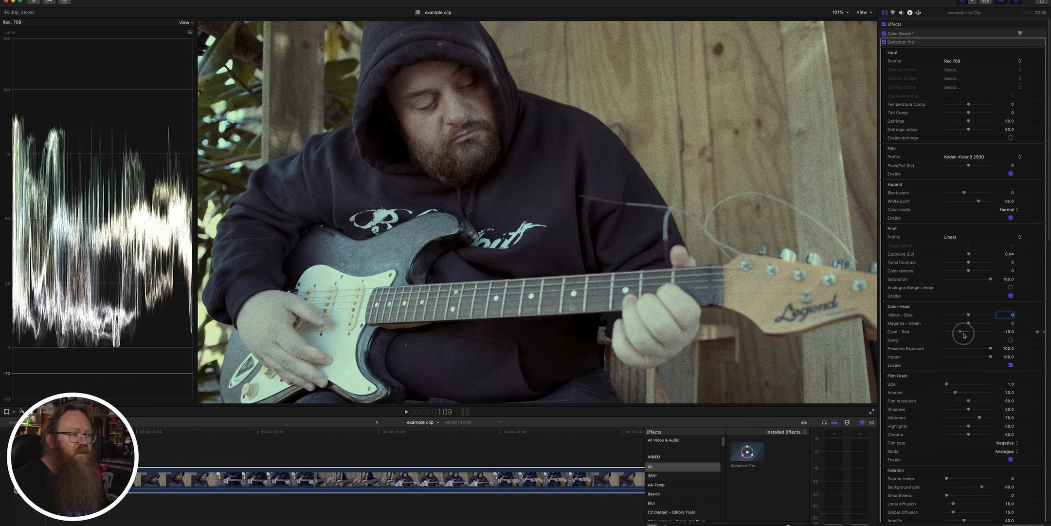
pyautogui.moveTo(964, 335)
pyautogui.mouseDown()
pyautogui.moveTo(984, 334)
pyautogui.moveTo(969, 335)
pyautogui.mouseUp()
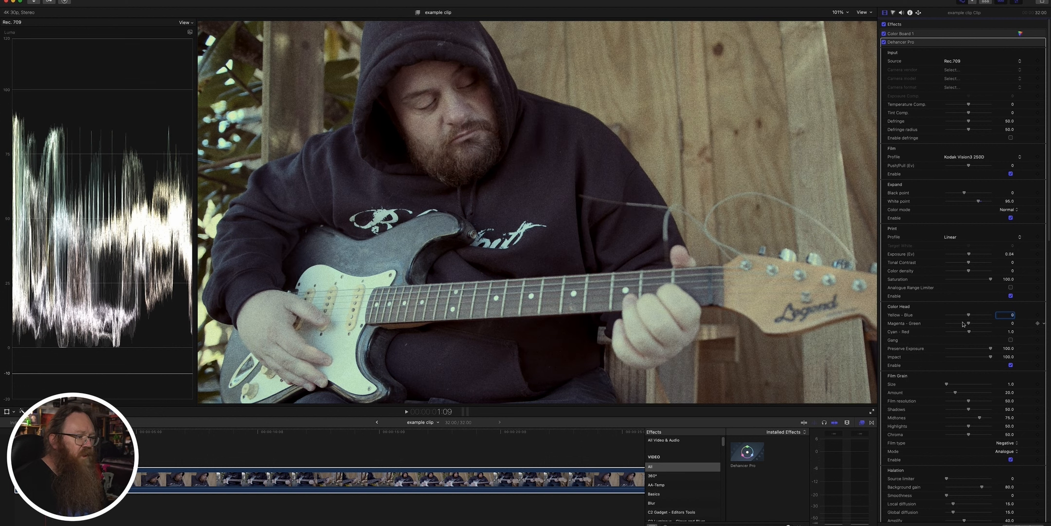
# Set the Color Head Cyan - Red balance to 0 and gang the three color sliders together.
pyautogui.click(1010, 332)
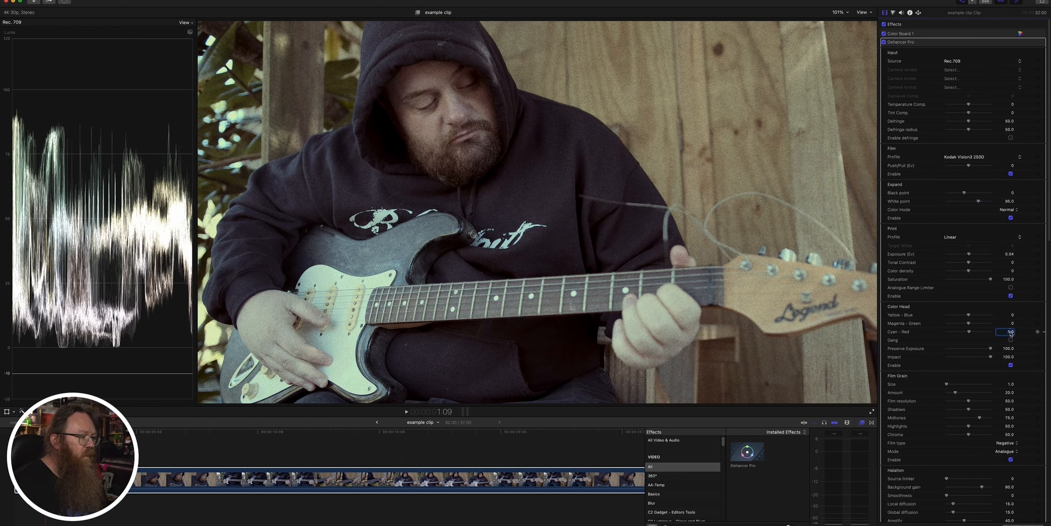
pyautogui.write('0')
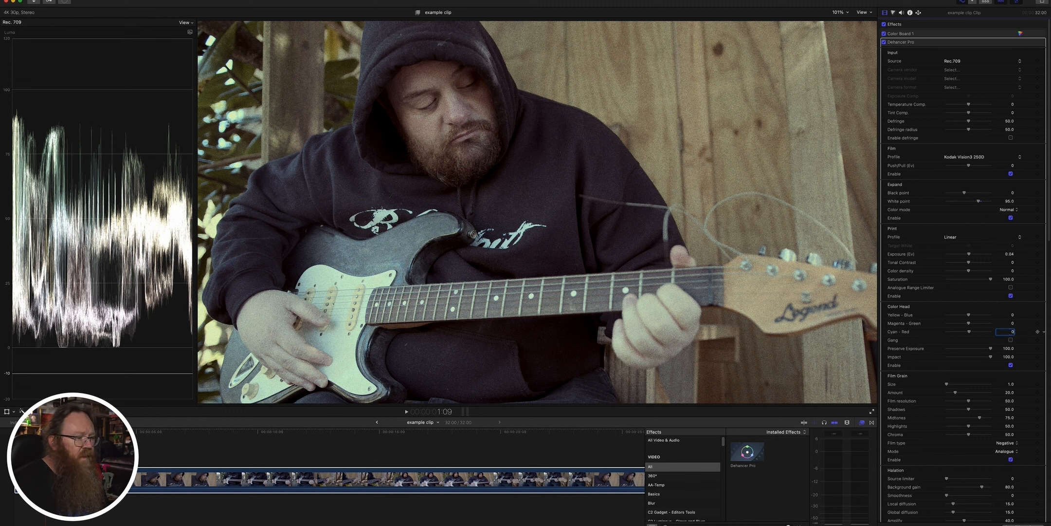
pyautogui.click(1012, 341)
# Try shifting the ganged Color Head sliders and the Impact amount, returning the colors to 0 and Impact to 100.
pyautogui.click(974, 324)
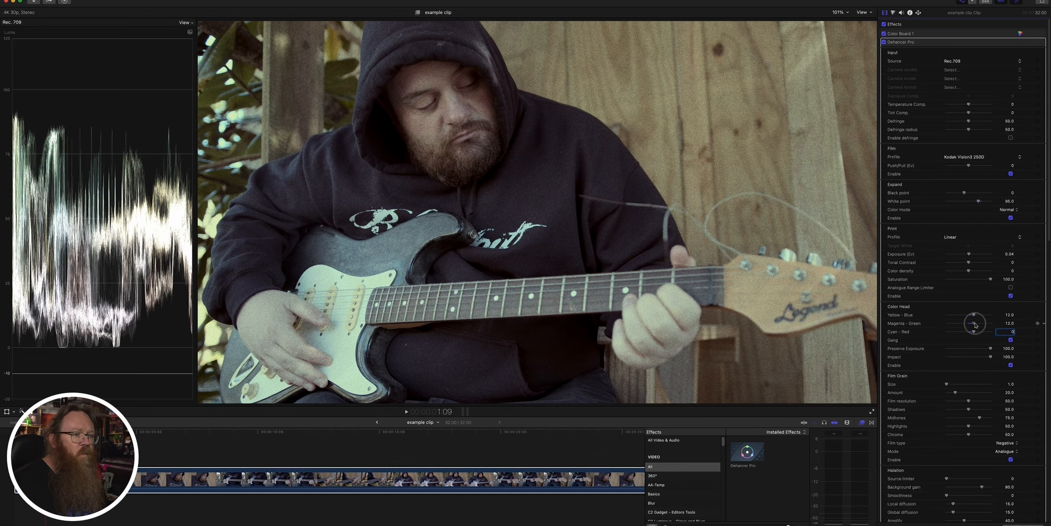
pyautogui.moveTo(975, 325)
pyautogui.mouseDown()
pyautogui.moveTo(984, 325)
pyautogui.moveTo(955, 325)
pyautogui.moveTo(985, 325)
pyautogui.moveTo(971, 325)
pyautogui.mouseUp()
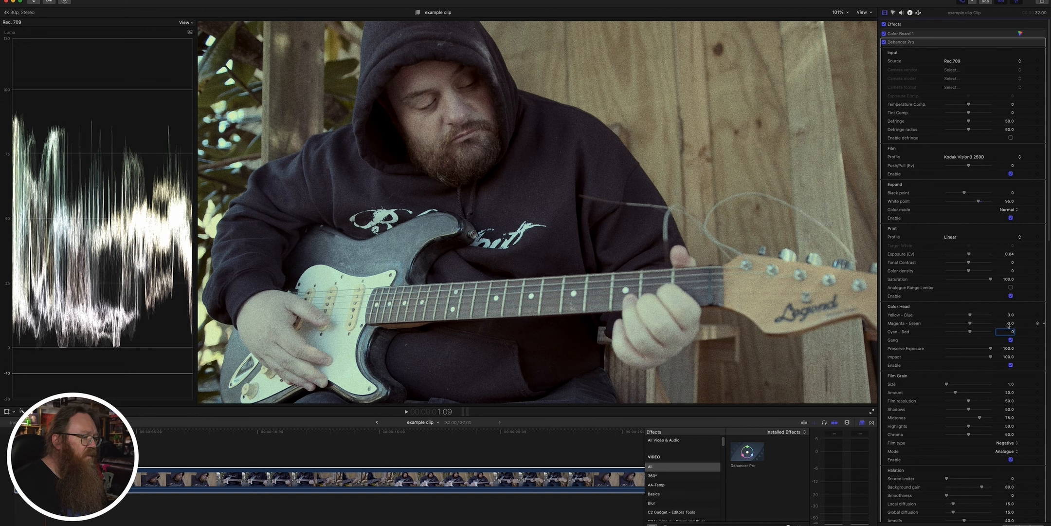
pyautogui.press('Tab')
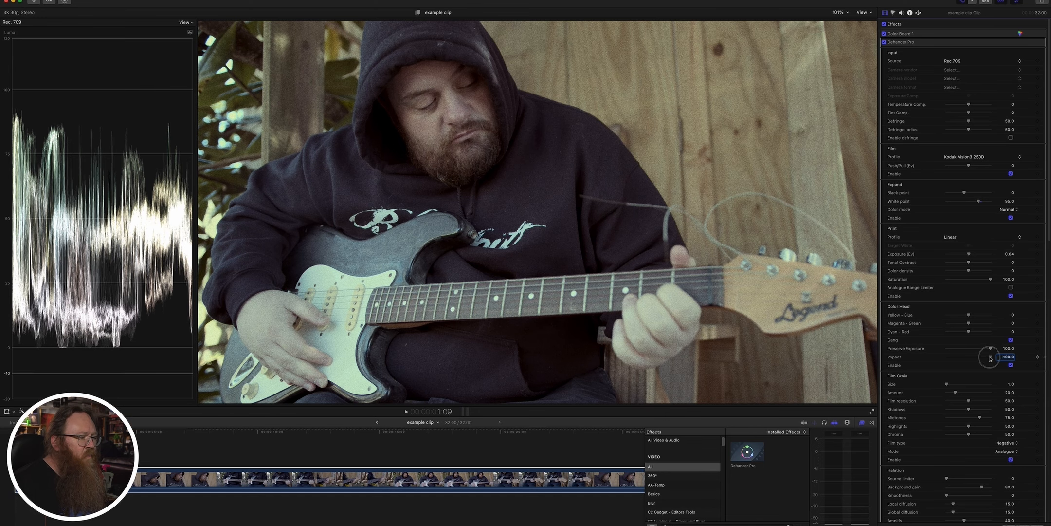
pyautogui.moveTo(897, 294); pyautogui.dragTo(884, 301)
pyautogui.moveTo(985, 359)
pyautogui.mouseDown()
pyautogui.moveTo(969, 361)
pyautogui.moveTo(993, 359)
pyautogui.mouseUp()
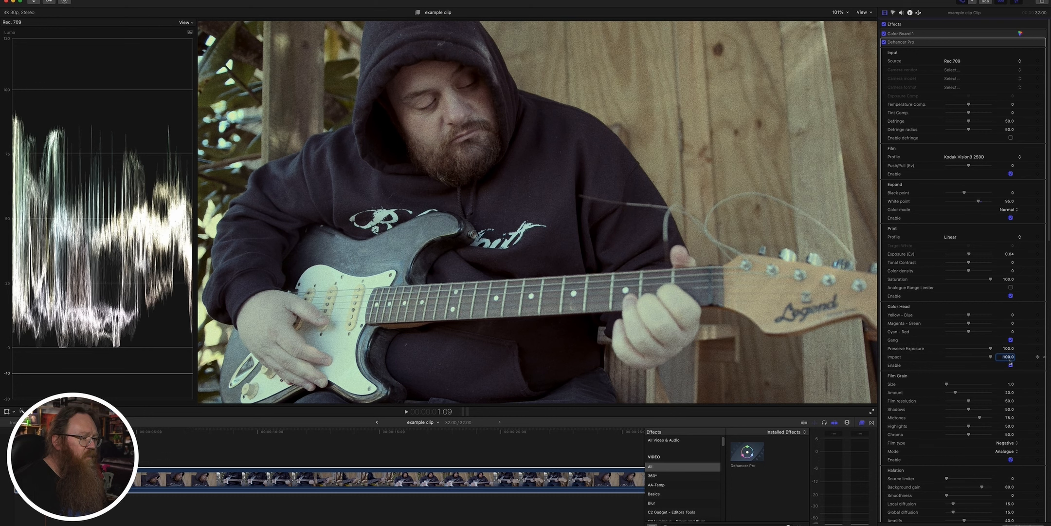
pyautogui.click(1011, 365)
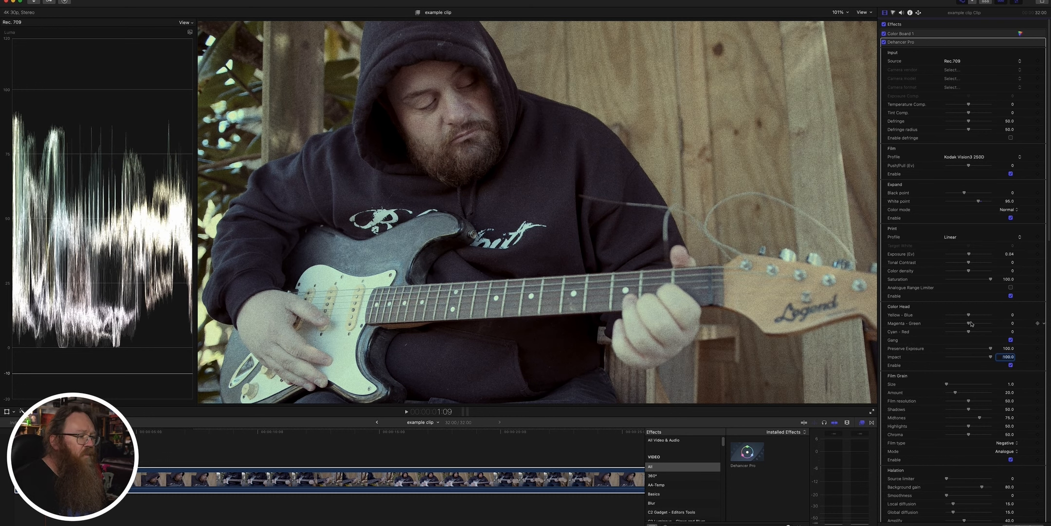
# Try an unganged green shift in the Color Head at 50 Impact, and restore neutral colors with Gang on and Impact at 100.
pyautogui.moveTo(968, 323)
pyautogui.mouseDown()
pyautogui.moveTo(988, 327)
pyautogui.moveTo(959, 315)
pyautogui.moveTo(978, 331)
pyautogui.moveTo(961, 331)
pyautogui.mouseUp()
pyautogui.click(1010, 339)
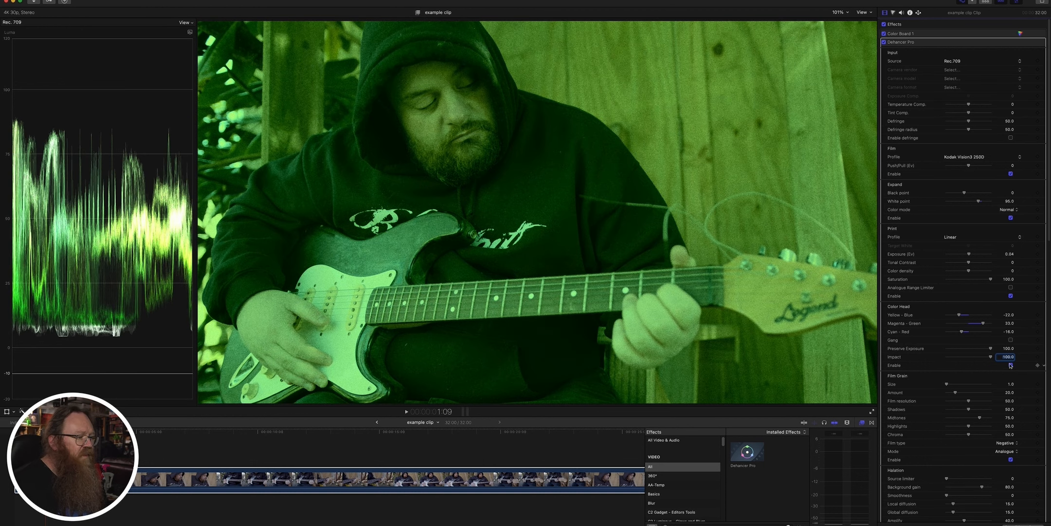
pyautogui.moveTo(992, 358); pyautogui.dragTo(970, 363)
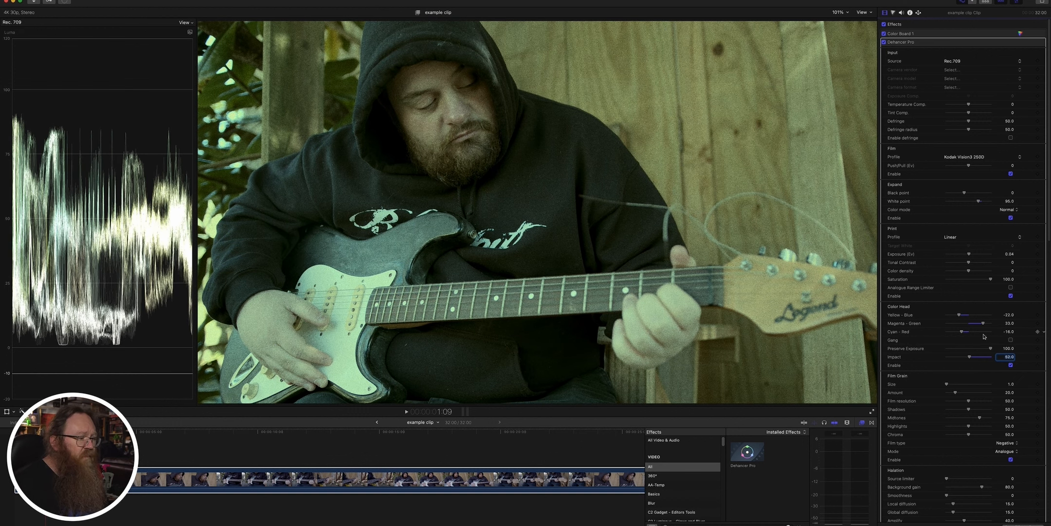
pyautogui.click(1011, 340)
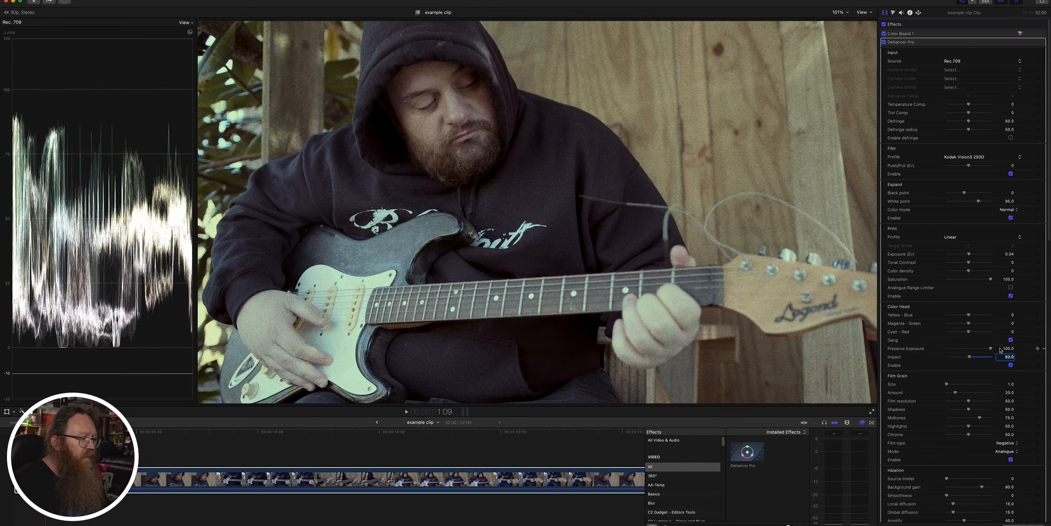
pyautogui.write('100')
pyautogui.press('Return')
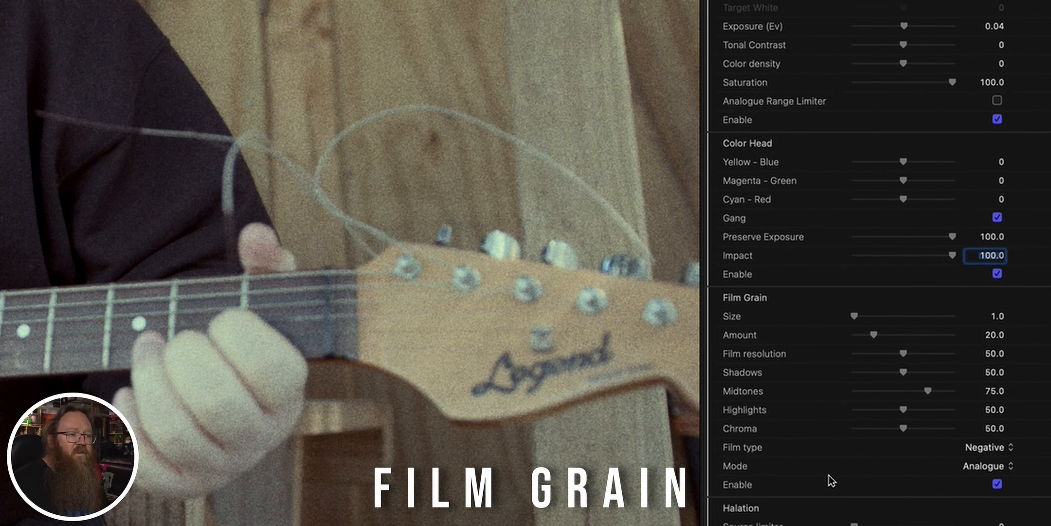
# Try a larger Film Grain size, return it to 1, and set the grain Amount to 6.
pyautogui.scroll(-2, 832, 481)
pyautogui.scroll(-1, 831, 481)
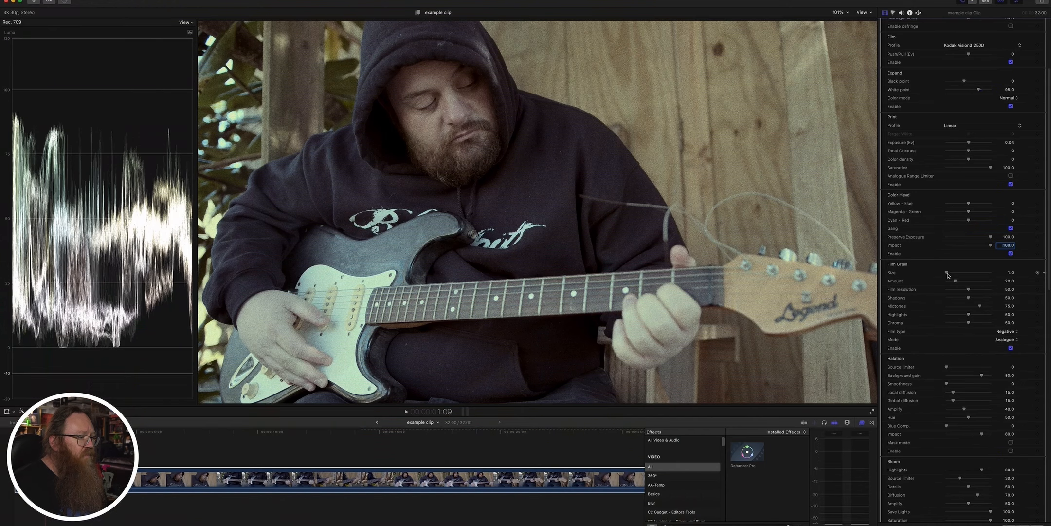
pyautogui.moveTo(856, 285); pyautogui.dragTo(857, 285)
pyautogui.moveTo(948, 275)
pyautogui.mouseDown()
pyautogui.moveTo(979, 276)
pyautogui.moveTo(934, 275)
pyautogui.mouseUp()
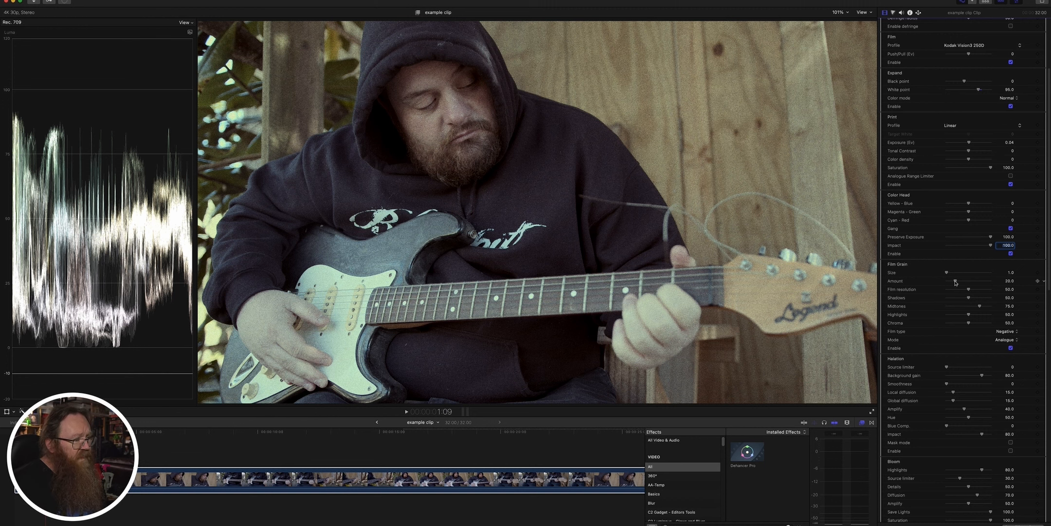
pyautogui.moveTo(955, 282); pyautogui.dragTo(949, 282)
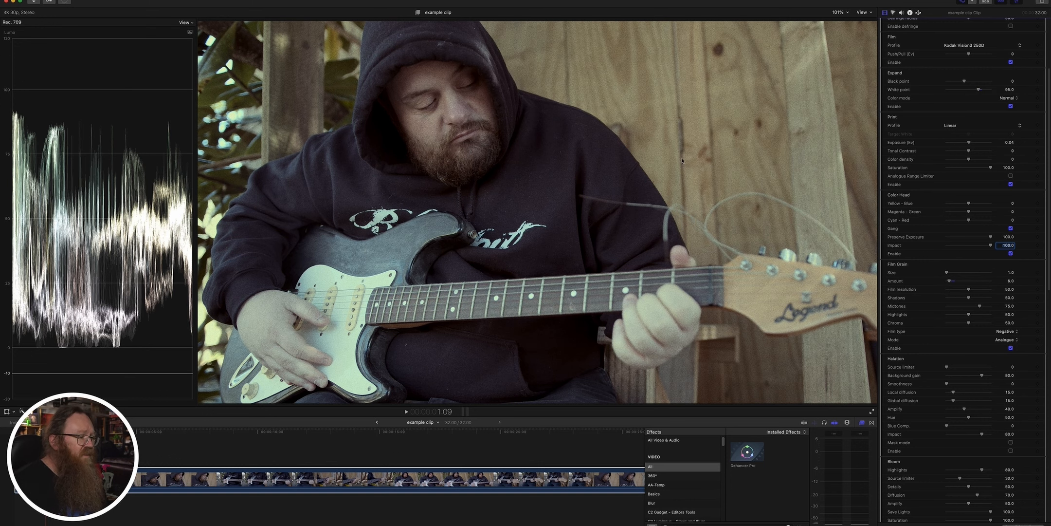
# Try lower and higher Film resolution values for the grain, such as 18 and 78, and return it to 50.
pyautogui.click(976, 290)
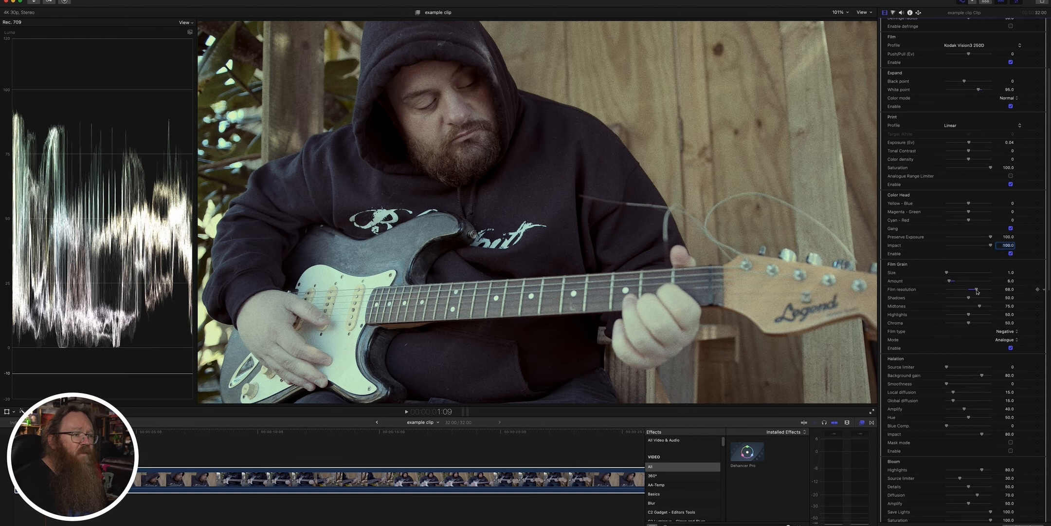
pyautogui.click(955, 290)
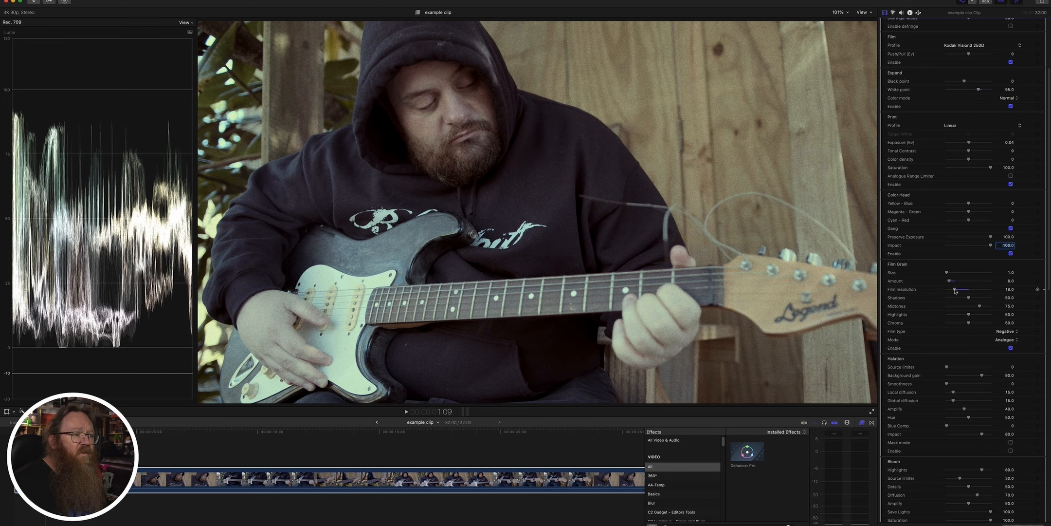
pyautogui.click(981, 290)
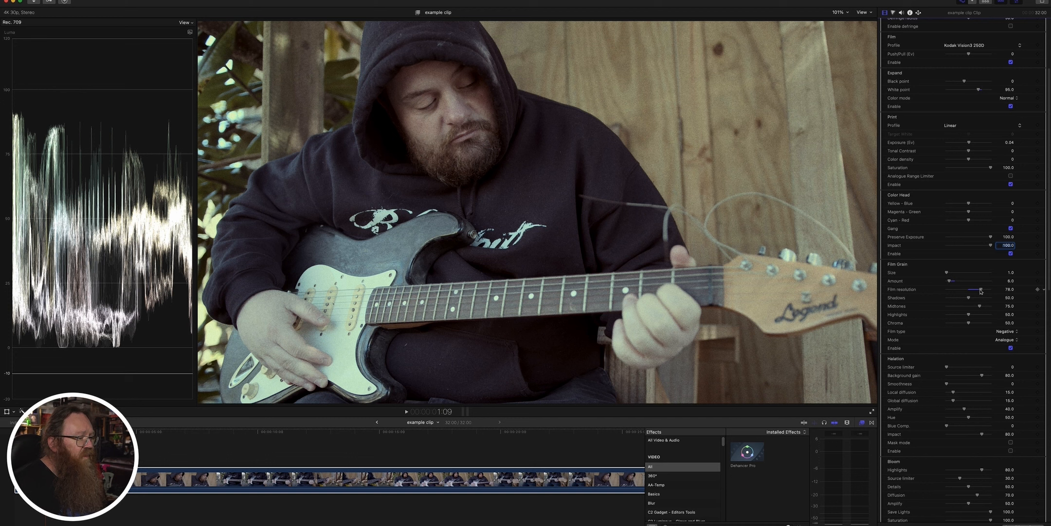
pyautogui.moveTo(981, 291); pyautogui.dragTo(970, 292)
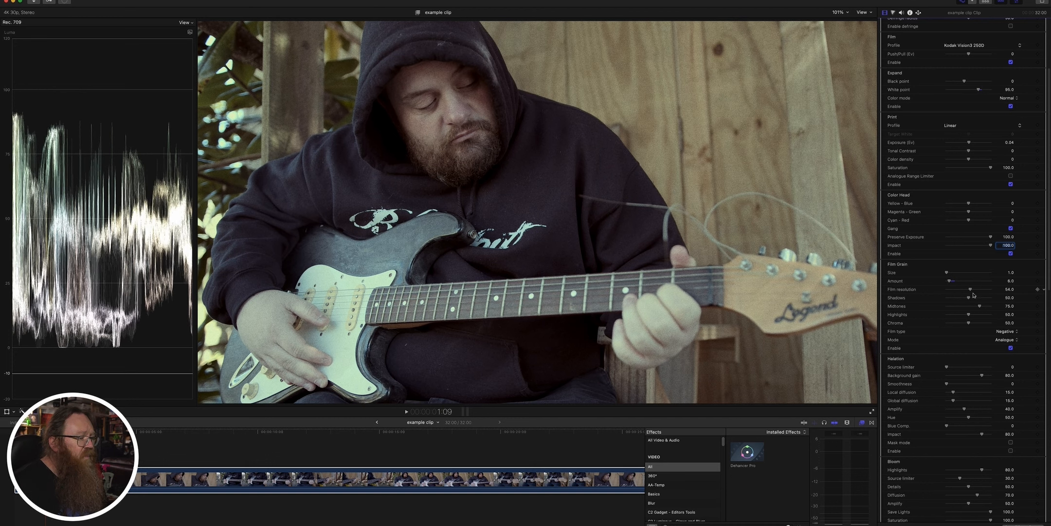
pyautogui.click(969, 291)
pyautogui.moveTo(970, 291); pyautogui.dragTo(969, 291)
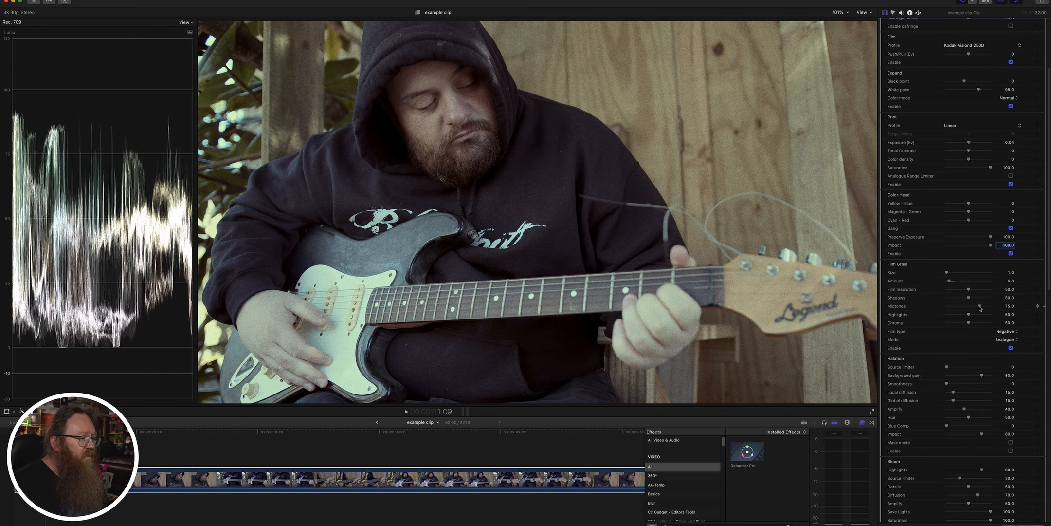
# Try lowering the Film Grain Midtones to 13 and return them to 75.
pyautogui.click(980, 306)
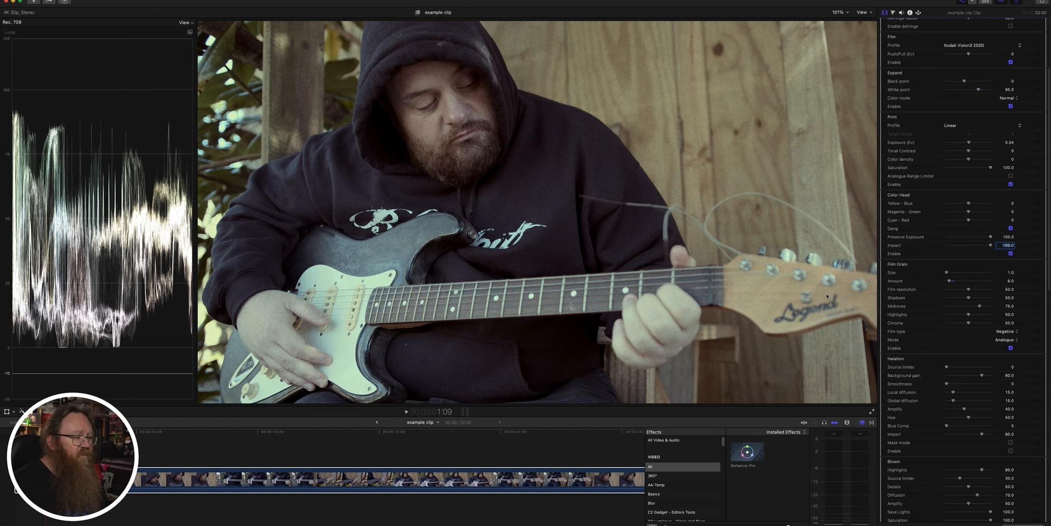
pyautogui.click(978, 306)
pyautogui.moveTo(978, 306); pyautogui.dragTo(952, 307)
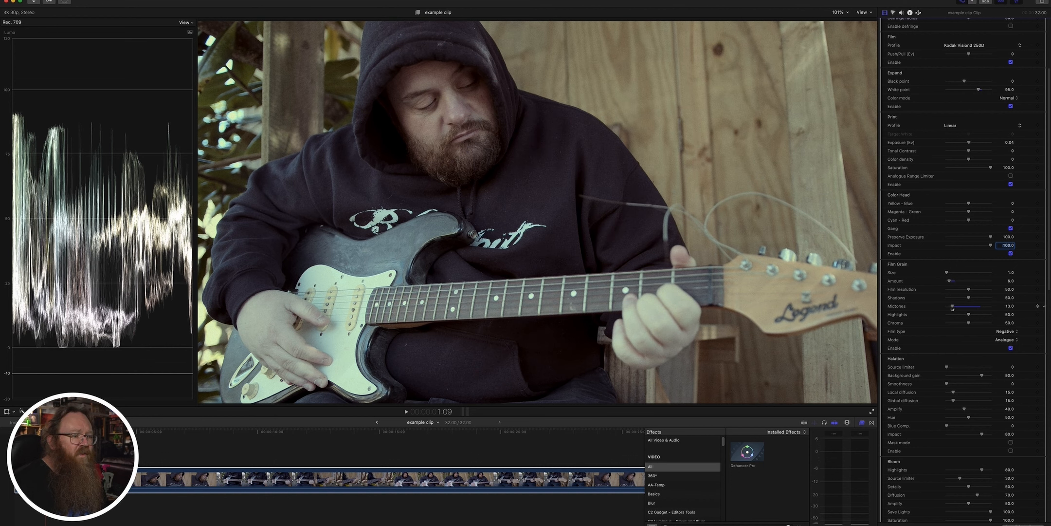
pyautogui.moveTo(954, 308); pyautogui.dragTo(981, 309)
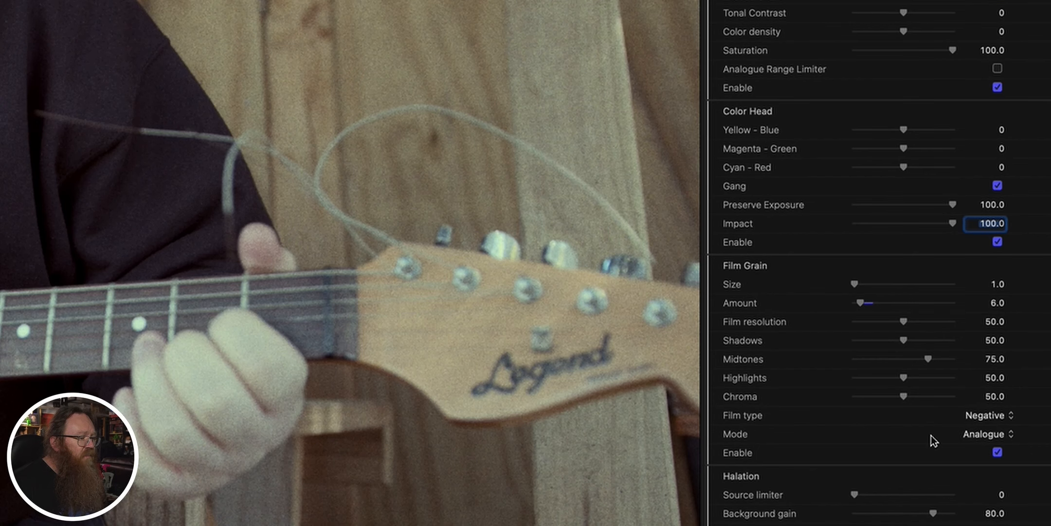
# Try the Positive film type for the grain and return to Negative.
pyautogui.click(975, 418)
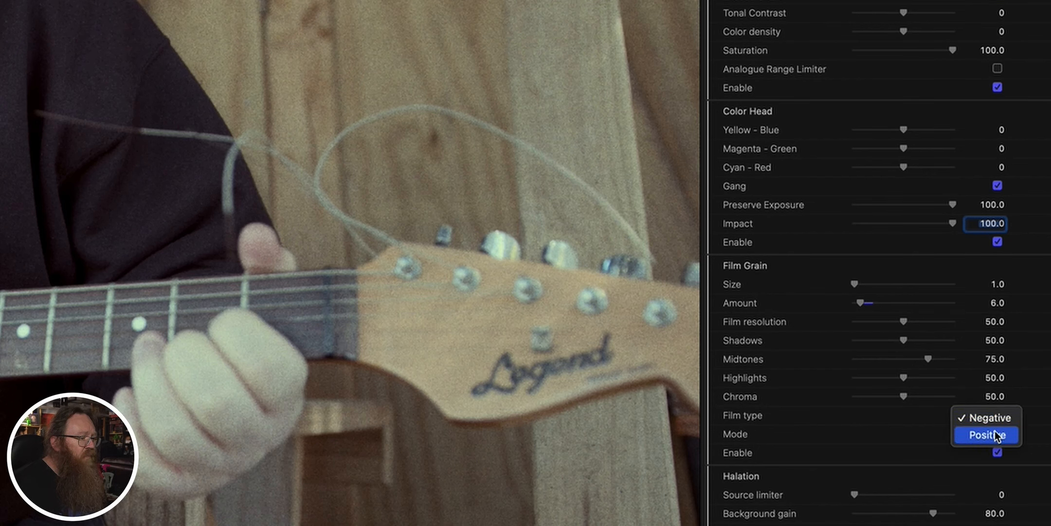
pyautogui.click(988, 434)
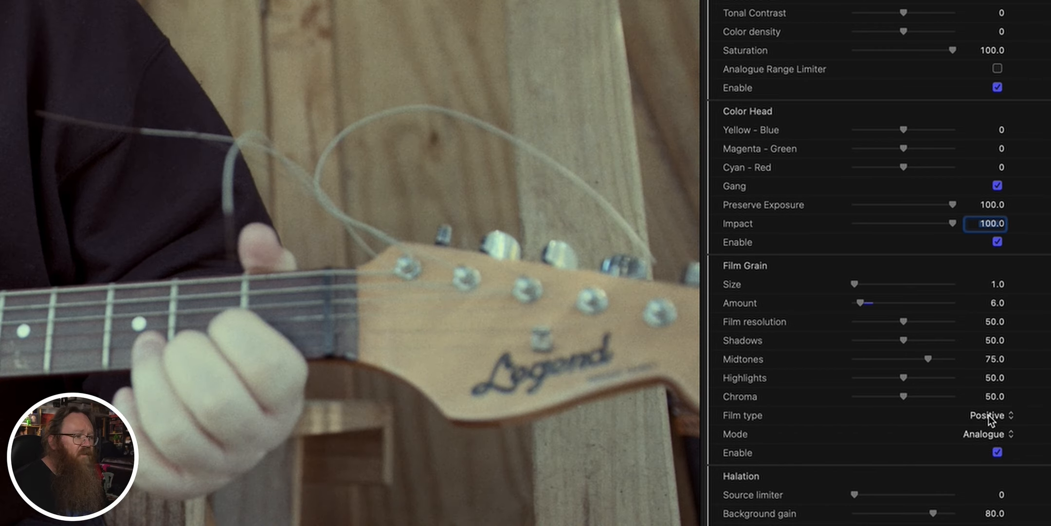
pyautogui.click(989, 417)
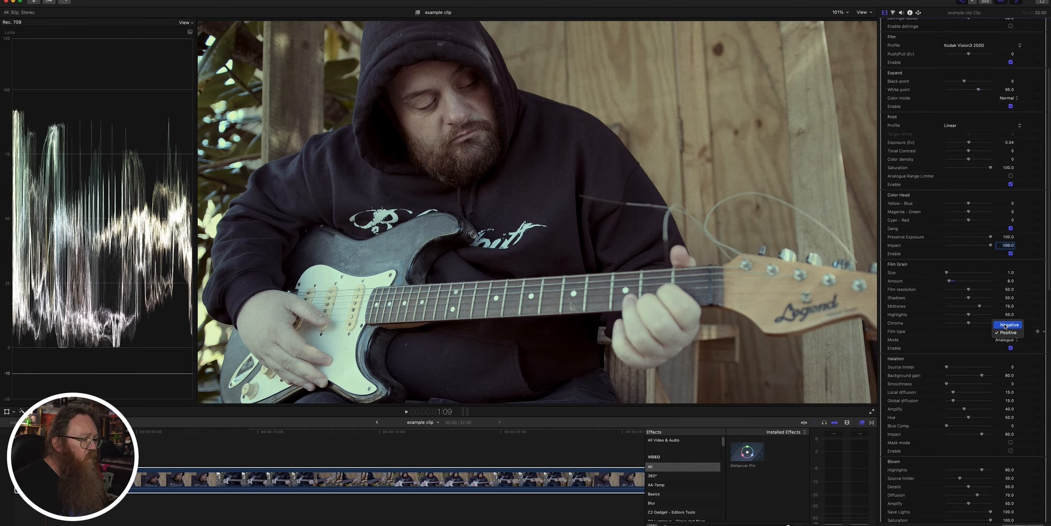
pyautogui.click(1005, 325)
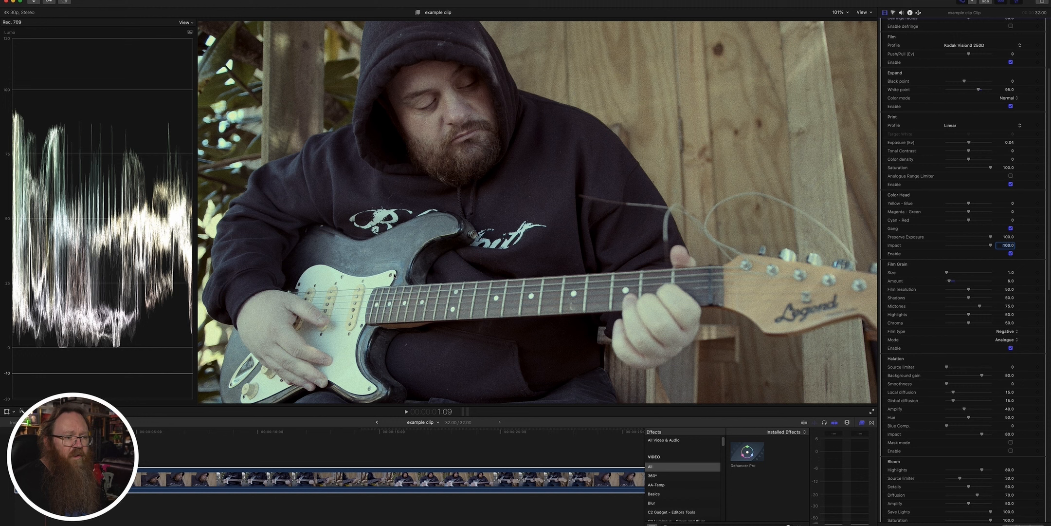
pyautogui.click(316, 358)
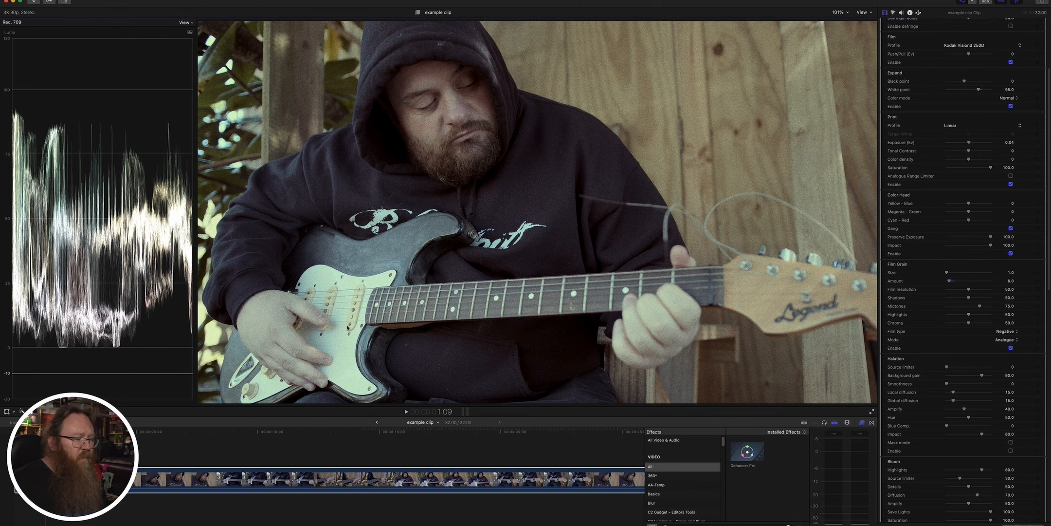
# Try strong Halation values with Background gain 100, Amplify 88, Hue 75 and Impact 100.
pyautogui.click(948, 368)
pyautogui.moveTo(947, 368)
pyautogui.mouseDown()
pyautogui.moveTo(985, 368)
pyautogui.moveTo(947, 370)
pyautogui.mouseUp()
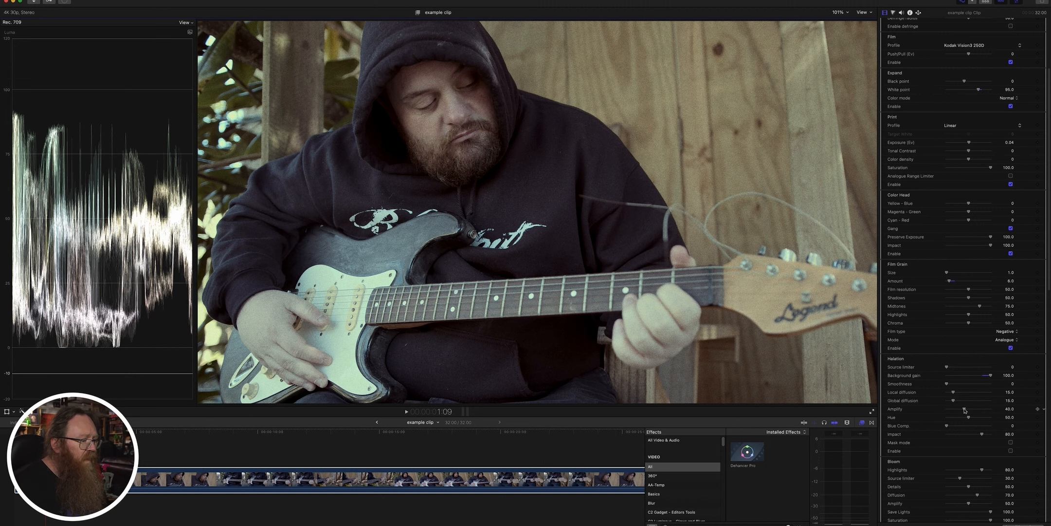
pyautogui.moveTo(964, 410)
pyautogui.mouseDown()
pyautogui.moveTo(1031, 405)
pyautogui.moveTo(951, 409)
pyautogui.moveTo(1029, 406)
pyautogui.moveTo(974, 405)
pyautogui.moveTo(986, 409)
pyautogui.mouseUp()
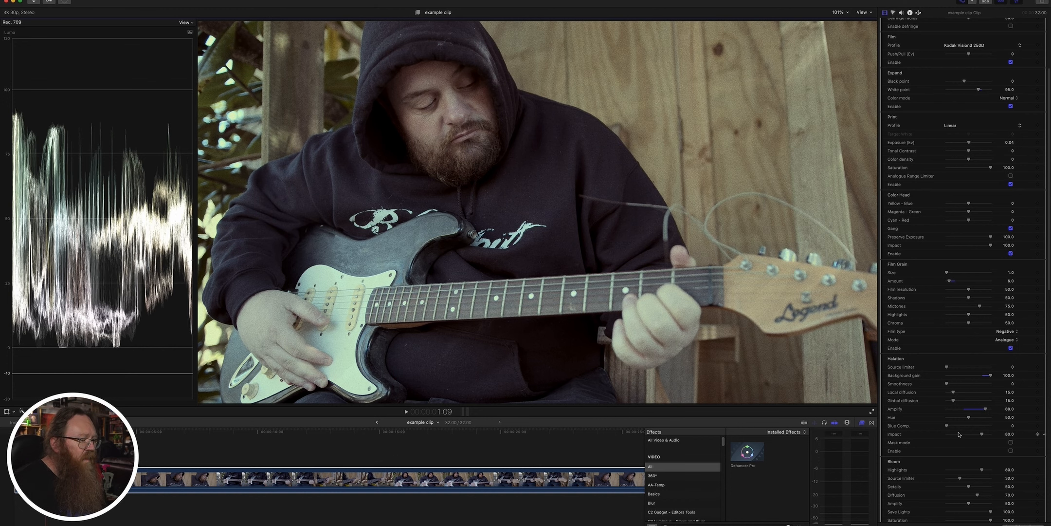
pyautogui.moveTo(982, 434); pyautogui.dragTo(959, 418)
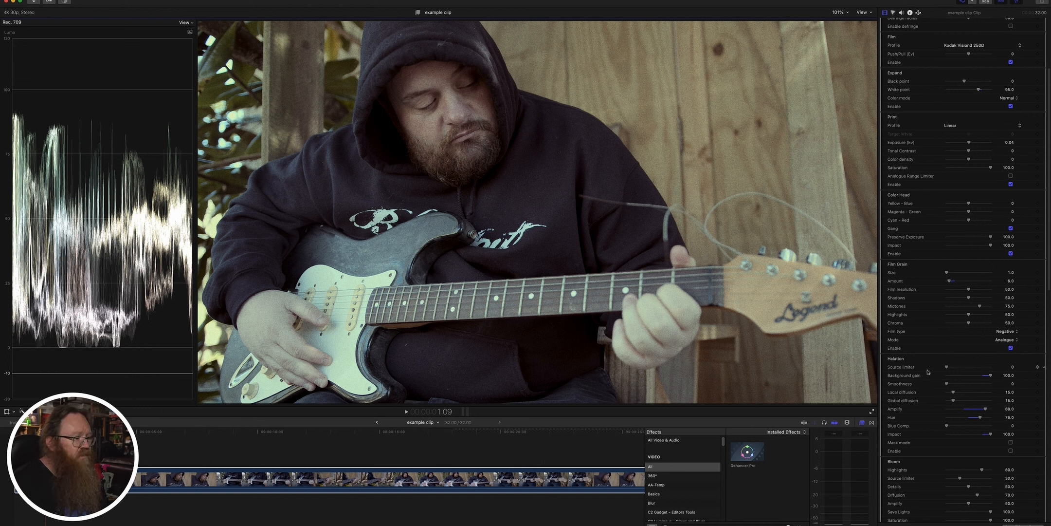
# Set Halation Background gain to 70, Local and Global diffusion to 100, Amplify to 33, Blue Comp. to 31 and Impact to 69, leaving Halation disabled.
pyautogui.moveTo(947, 367); pyautogui.dragTo(994, 367)
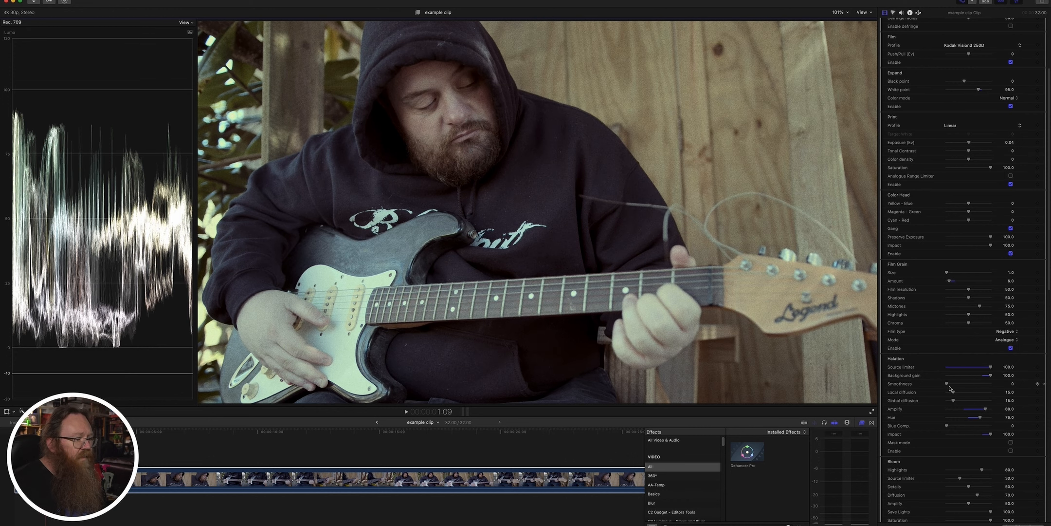
pyautogui.moveTo(952, 392); pyautogui.dragTo(978, 394)
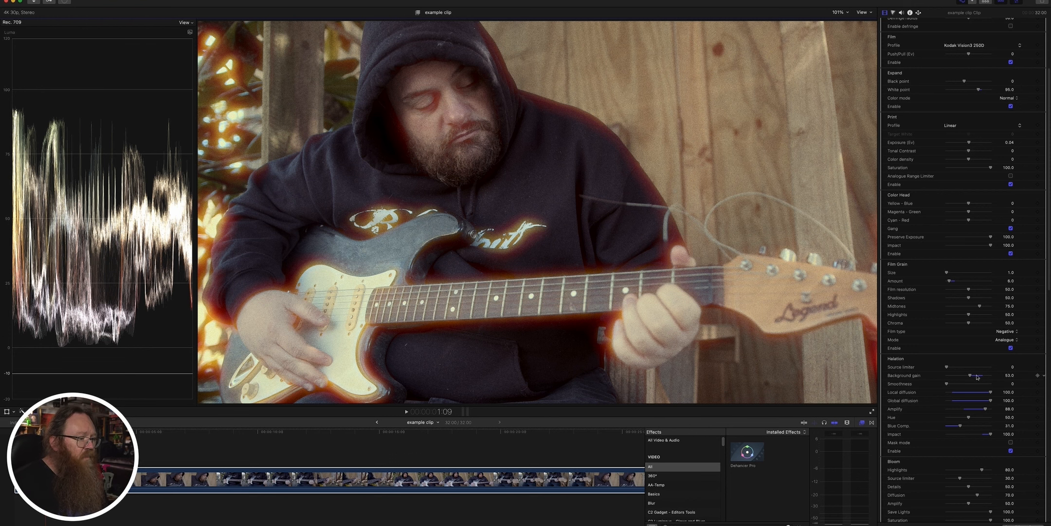
pyautogui.moveTo(971, 375); pyautogui.dragTo(978, 375)
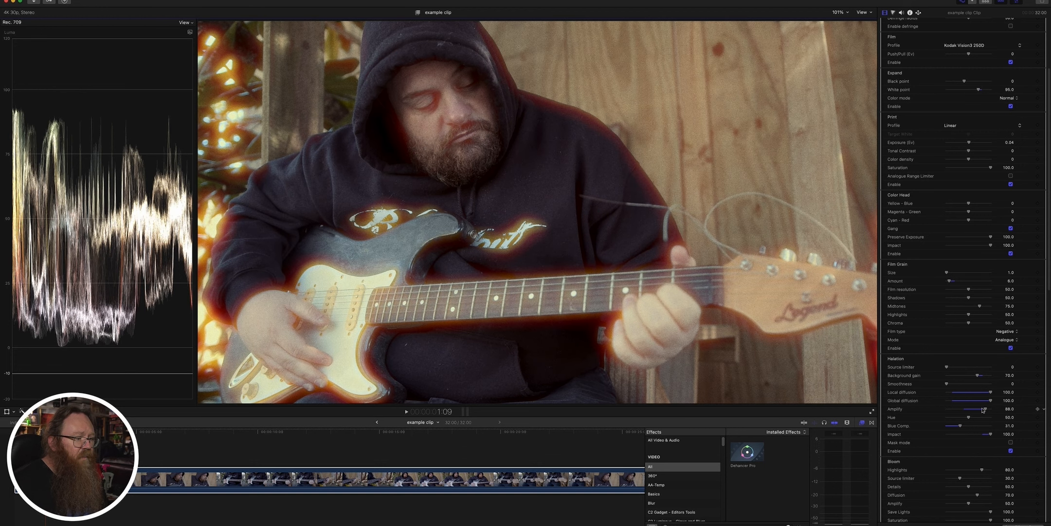
pyautogui.moveTo(985, 409); pyautogui.dragTo(962, 411)
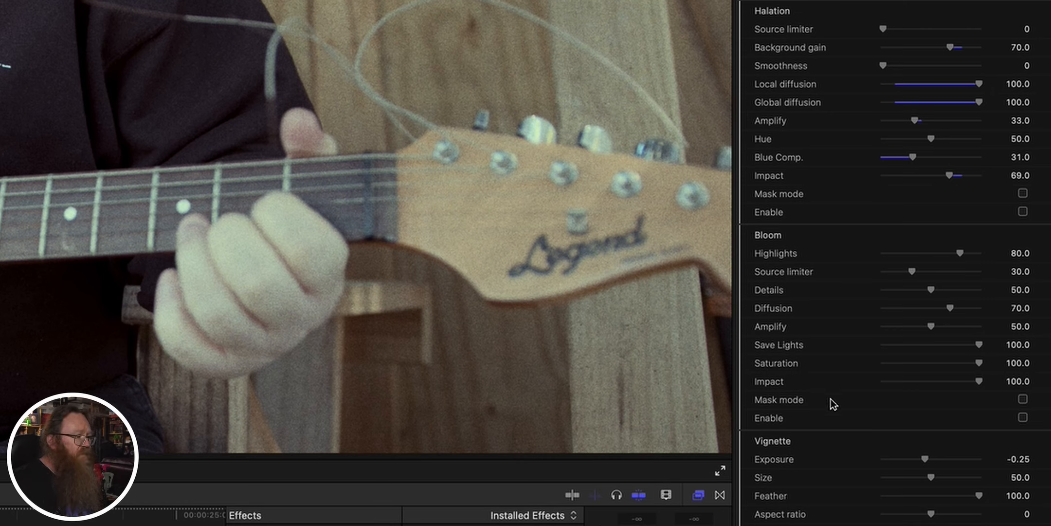
# Enable the Bloom effect with its default settings.
pyautogui.click(1022, 417)
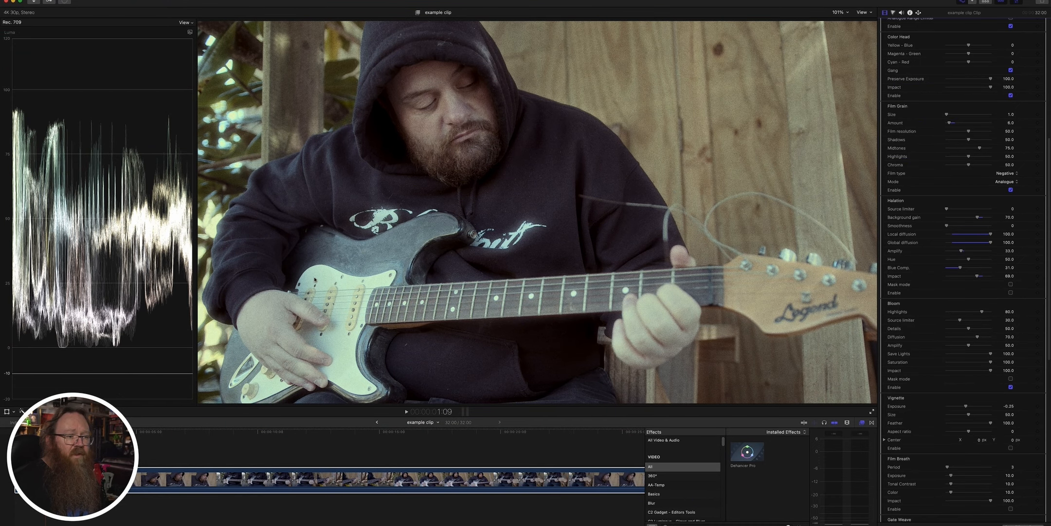
# Toggle the Bloom effect off and on to compare the clip, leaving Bloom disabled.
pyautogui.click(1011, 387)
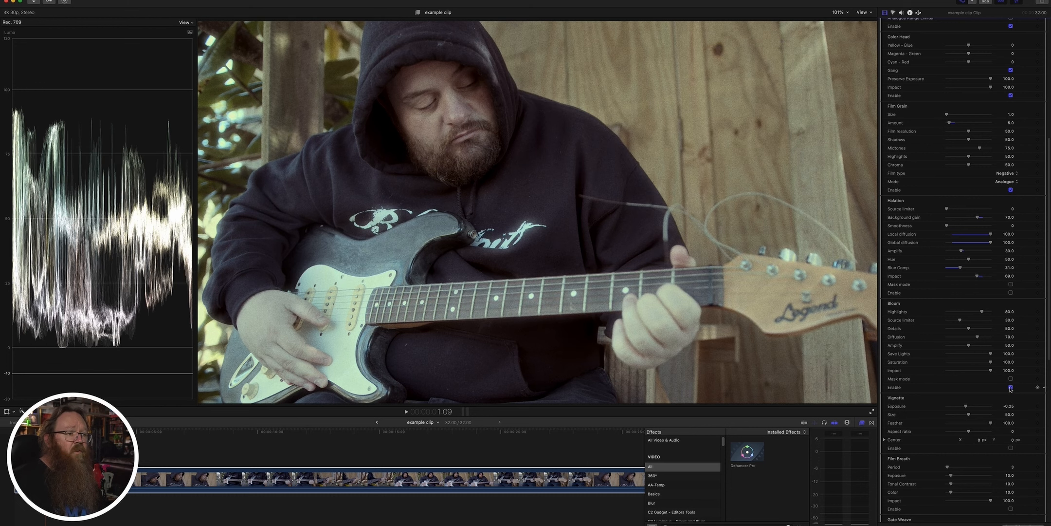
pyautogui.click(1010, 387)
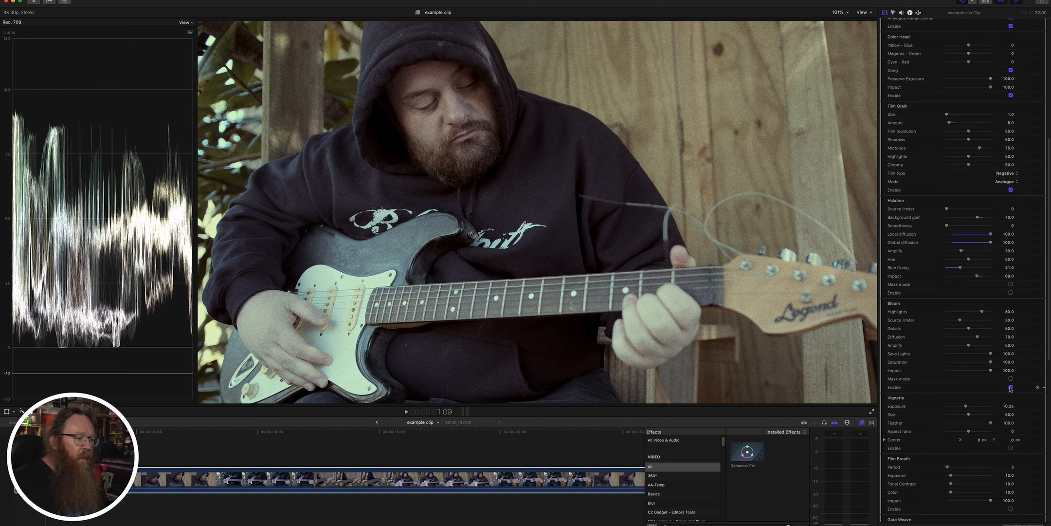
pyautogui.click(1011, 387)
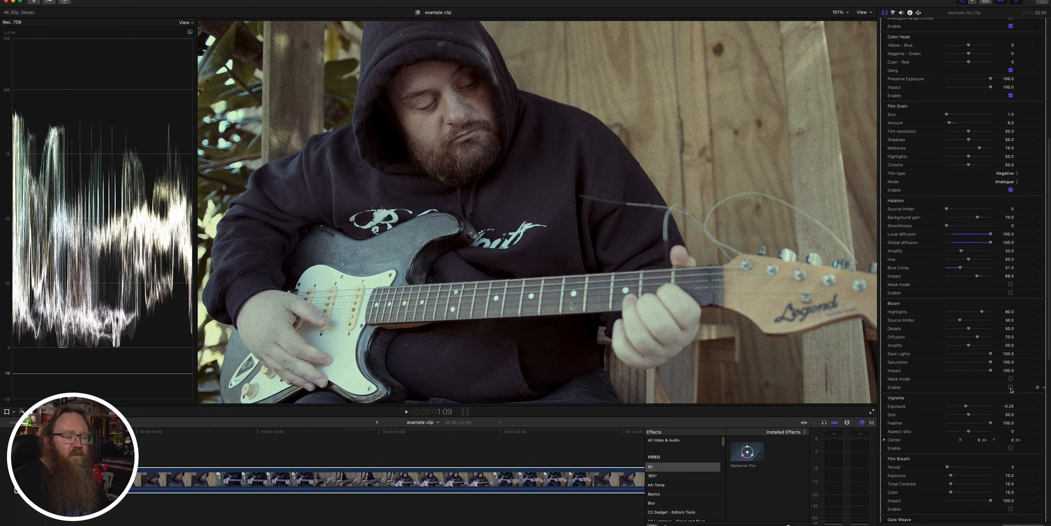
pyautogui.click(1011, 387)
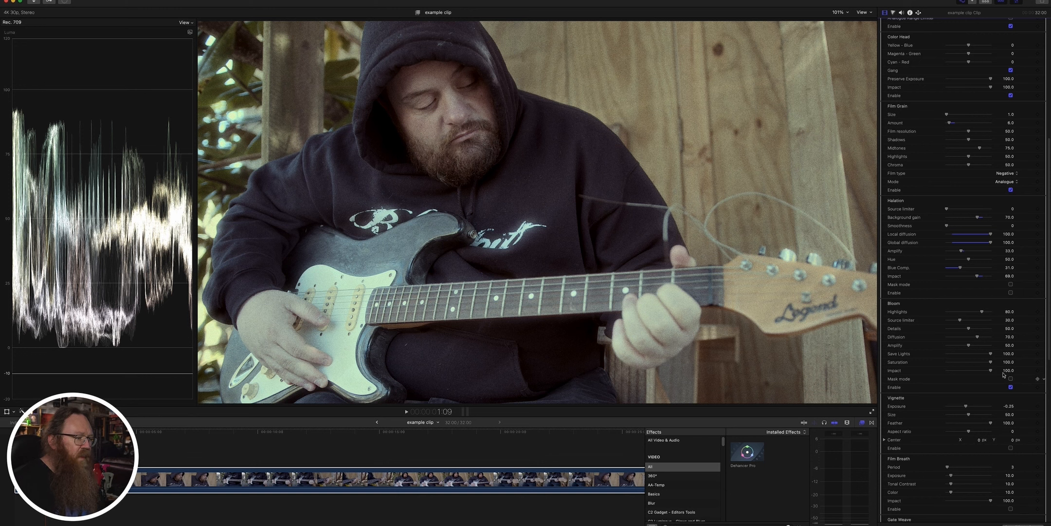
pyautogui.click(1011, 387)
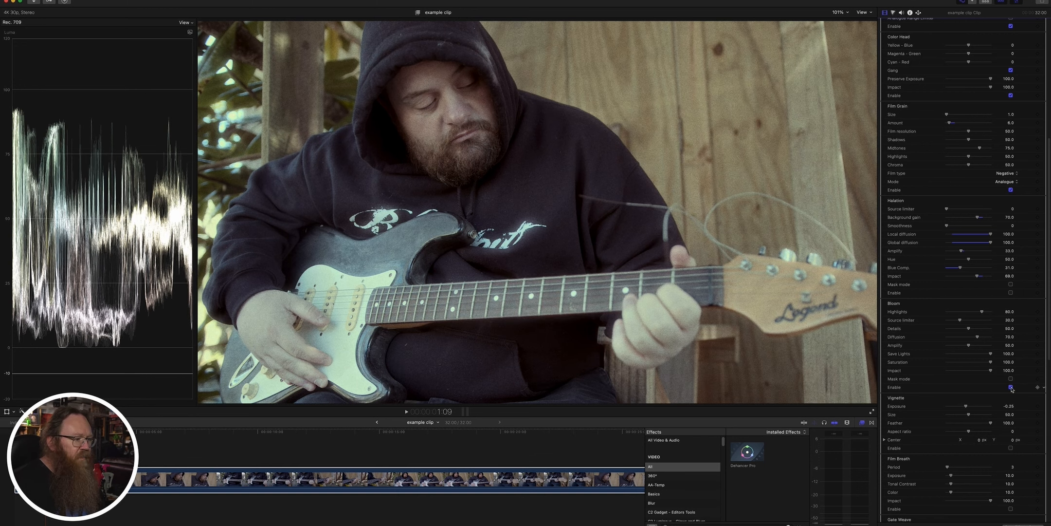
pyautogui.click(1010, 387)
pyautogui.click(1011, 387)
pyautogui.click(1011, 387)
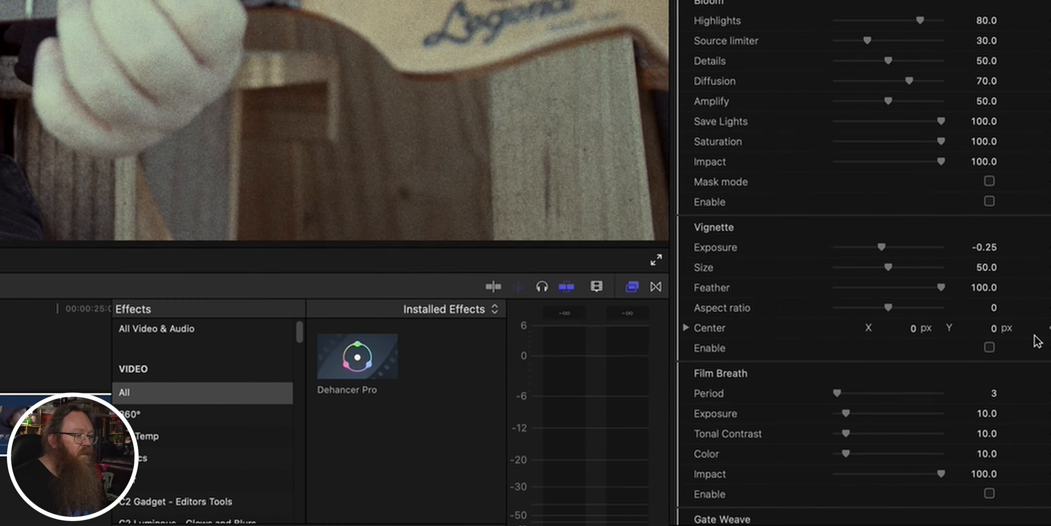
# Enable the Vignette with Exposure -2.0, Feather 0 and Size 53.
pyautogui.click(989, 347)
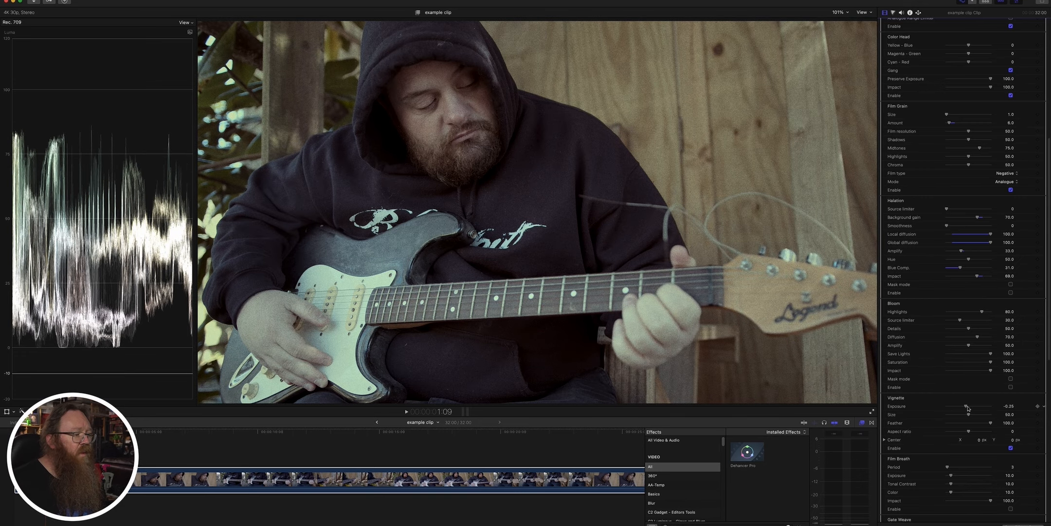
pyautogui.moveTo(967, 408)
pyautogui.mouseDown()
pyautogui.moveTo(942, 408)
pyautogui.moveTo(977, 415)
pyautogui.mouseUp()
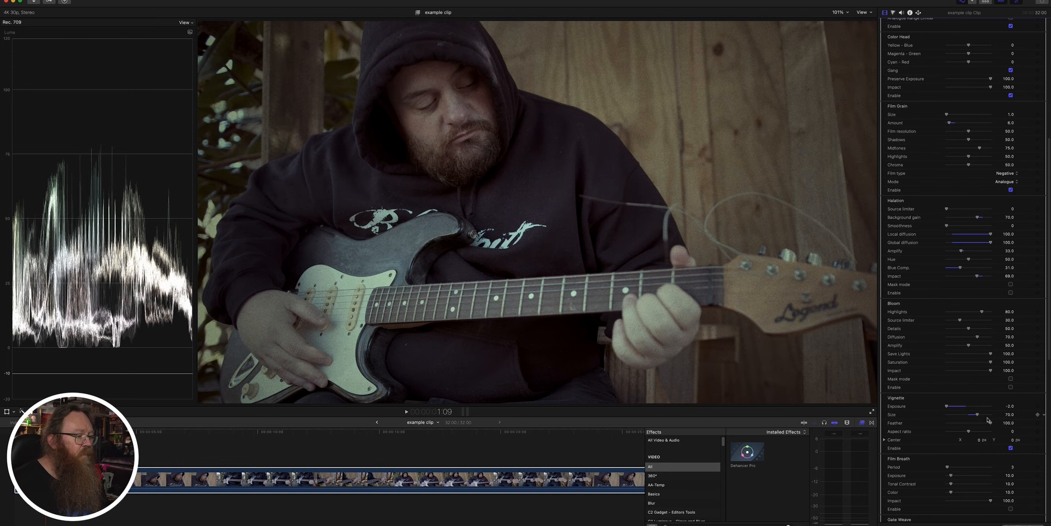
pyautogui.moveTo(991, 423); pyautogui.dragTo(944, 423)
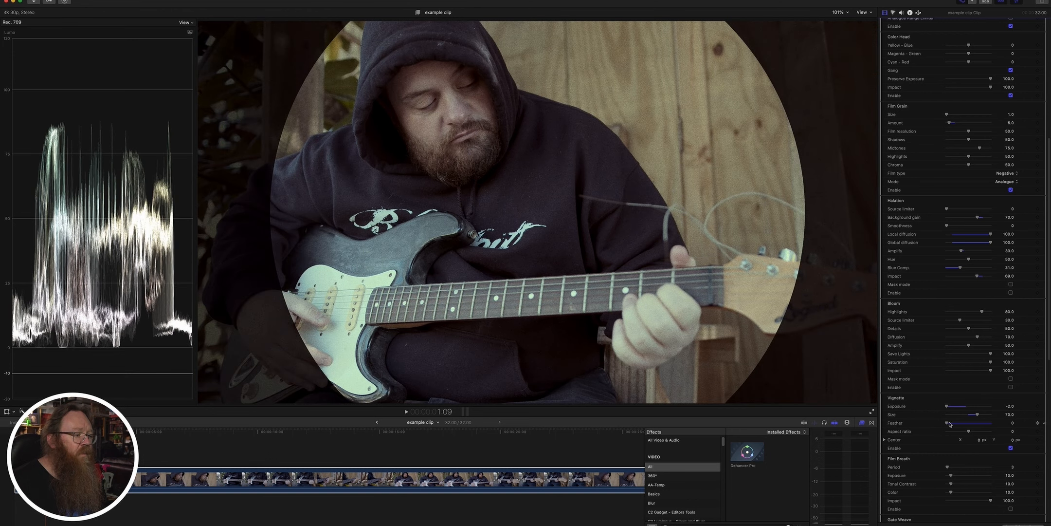
pyautogui.moveTo(978, 415)
pyautogui.mouseDown()
pyautogui.moveTo(951, 415)
pyautogui.moveTo(969, 416)
pyautogui.mouseUp()
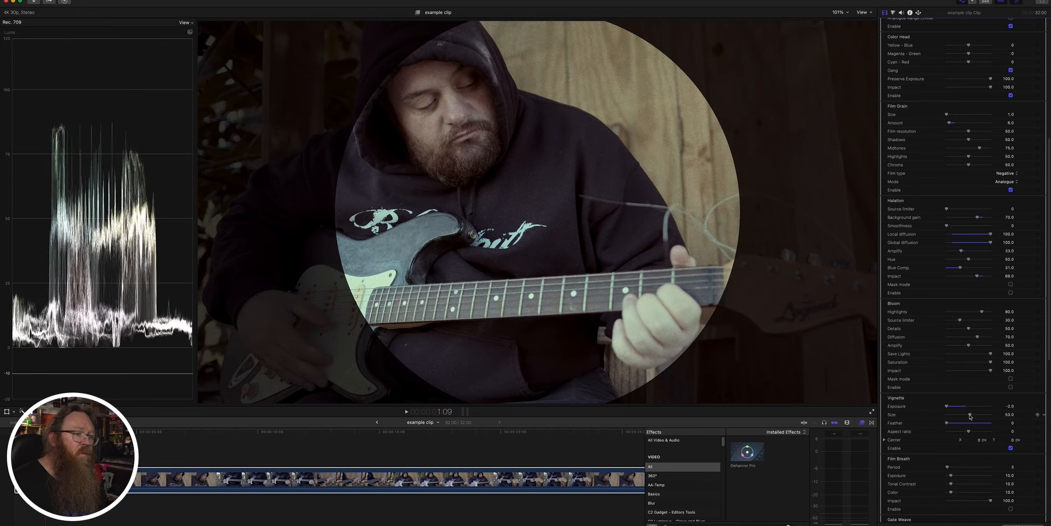
# Shift the Vignette's horizontal center to -0.36 px, keeping the vertical center at 0.
pyautogui.click(979, 440)
pyautogui.press('BackSpace')
pyautogui.write('-0.37')
pyautogui.press('Return')
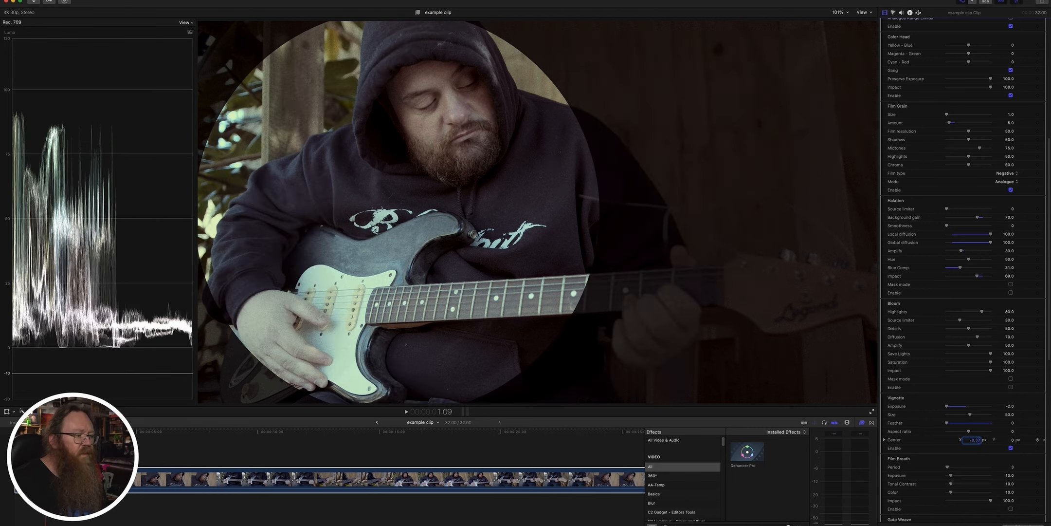
pyautogui.moveTo(980, 440); pyautogui.dragTo(980, 440)
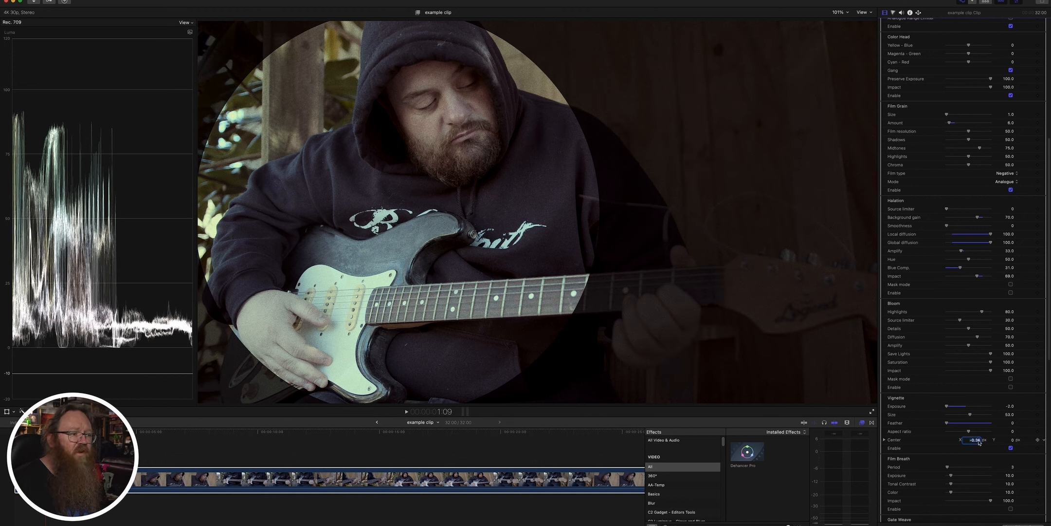
pyautogui.click(1014, 440)
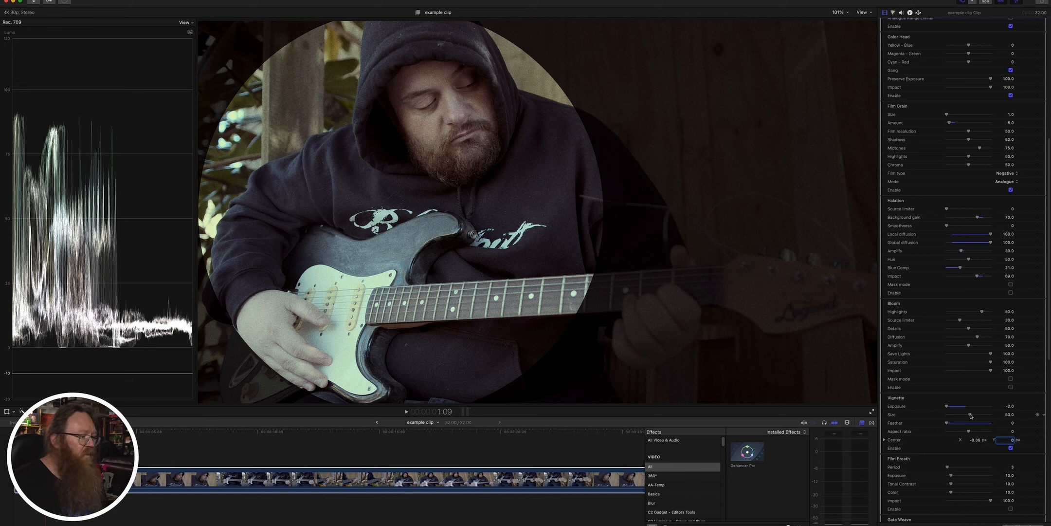
# Set the Vignette's Feather to 49 and Exposure to -0.57, and compare the clip with and without it, leaving it enabled.
pyautogui.moveTo(947, 423); pyautogui.dragTo(968, 423)
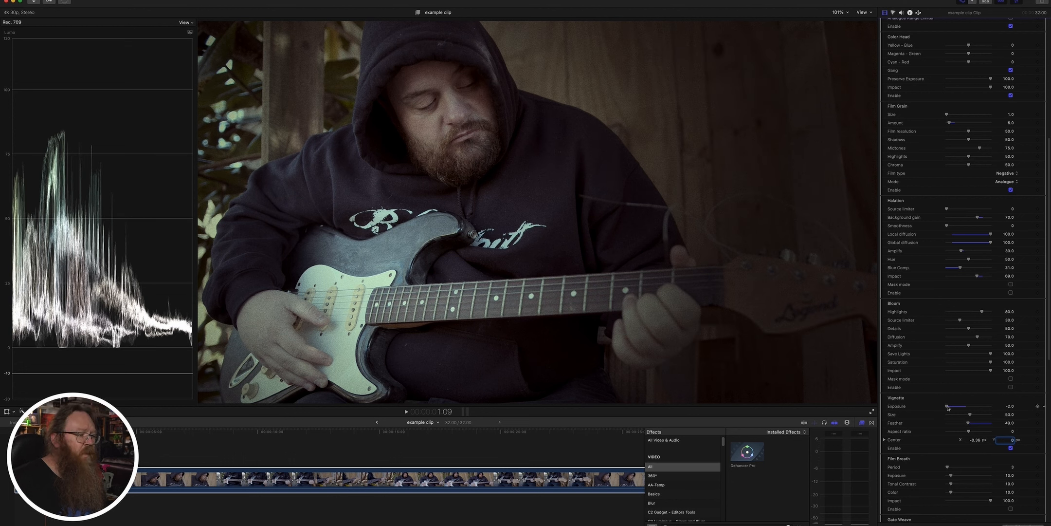
pyautogui.moveTo(948, 407); pyautogui.dragTo(958, 408)
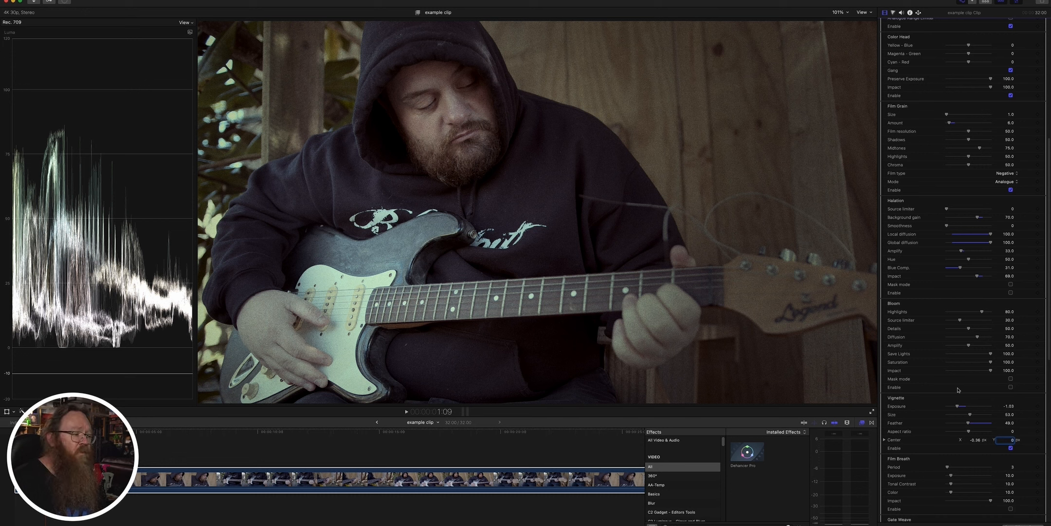
pyautogui.click(1012, 447)
pyautogui.click(1011, 448)
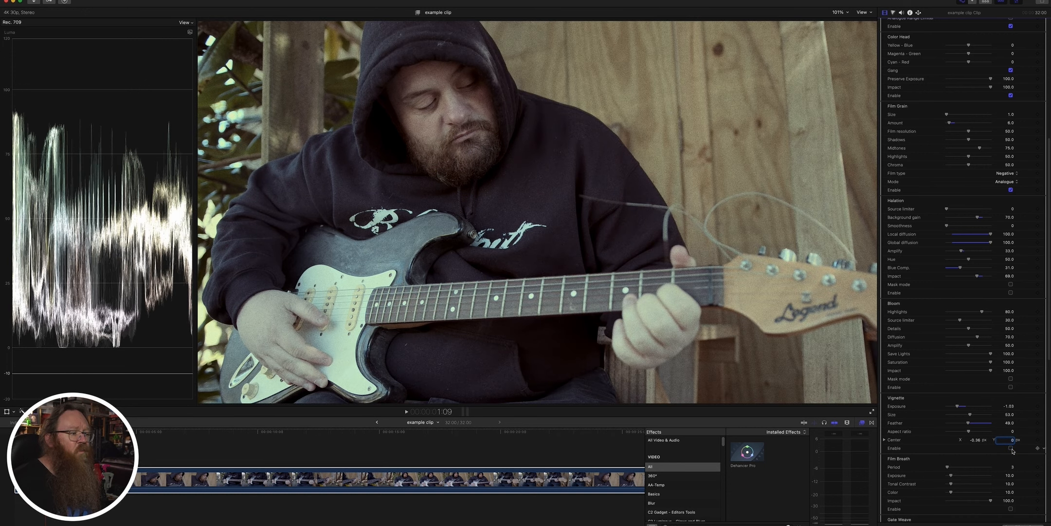
pyautogui.click(1011, 448)
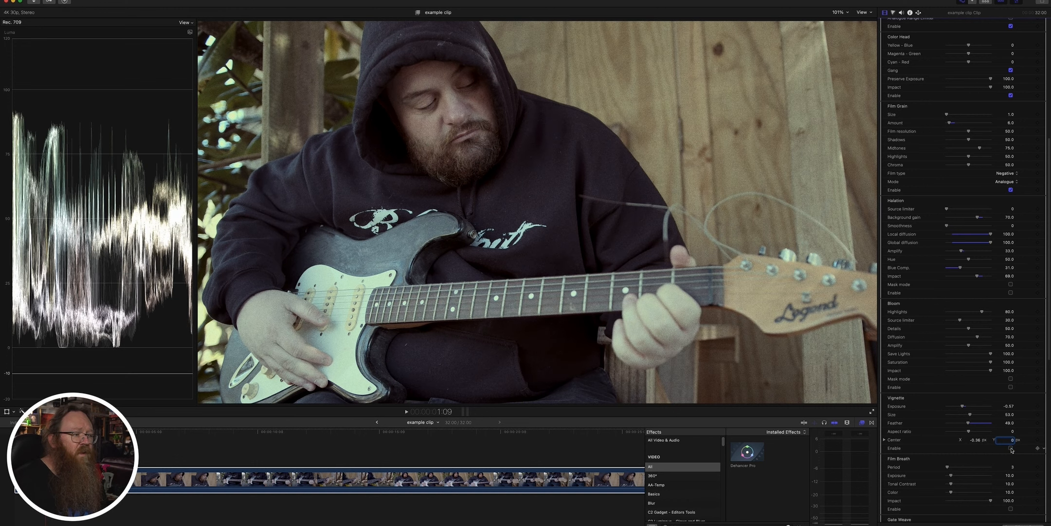
pyautogui.click(1012, 448)
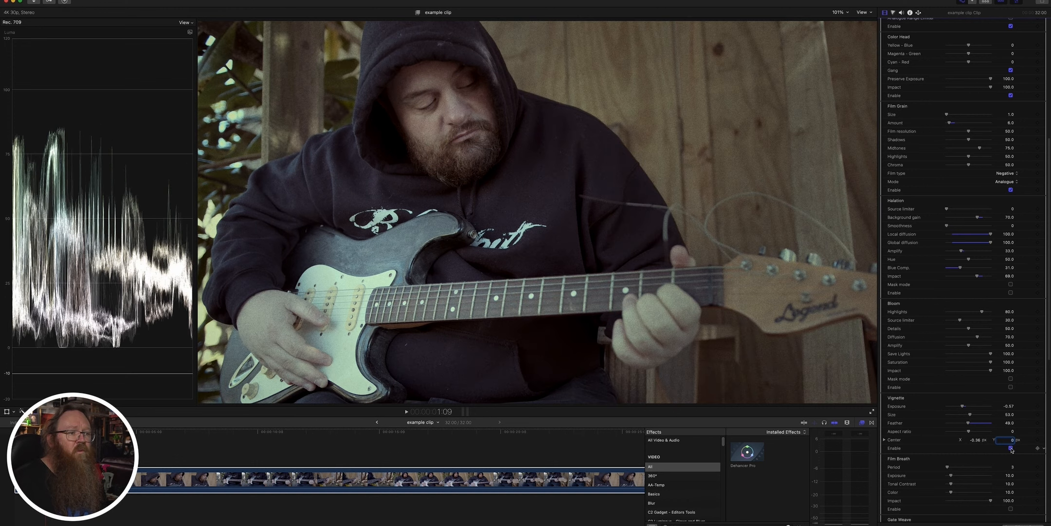
pyautogui.click(1011, 448)
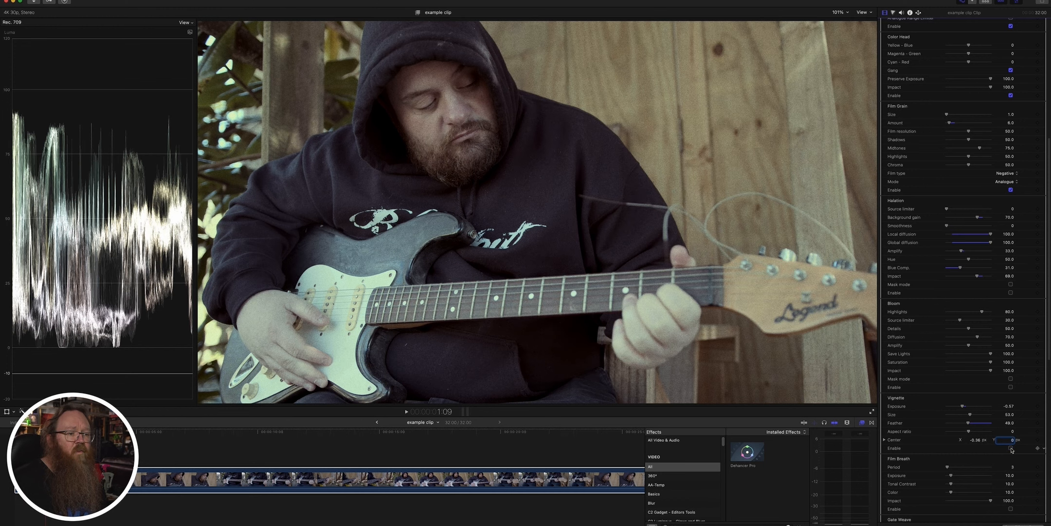
pyautogui.click(1012, 447)
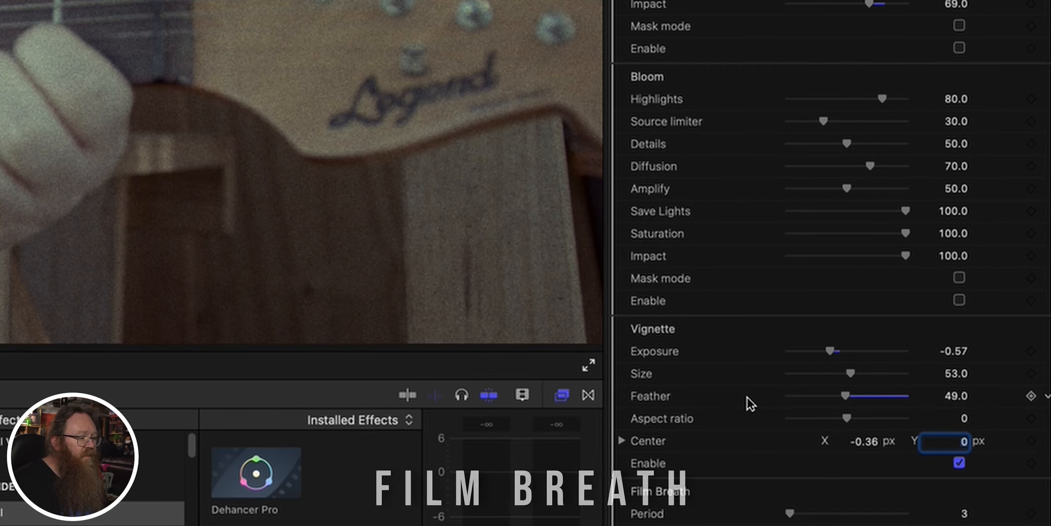
# Set the Film Breath Period to 17 and its Exposure to 33.
pyautogui.scroll(-3, 932, 425)
pyautogui.scroll(-3, 750, 403)
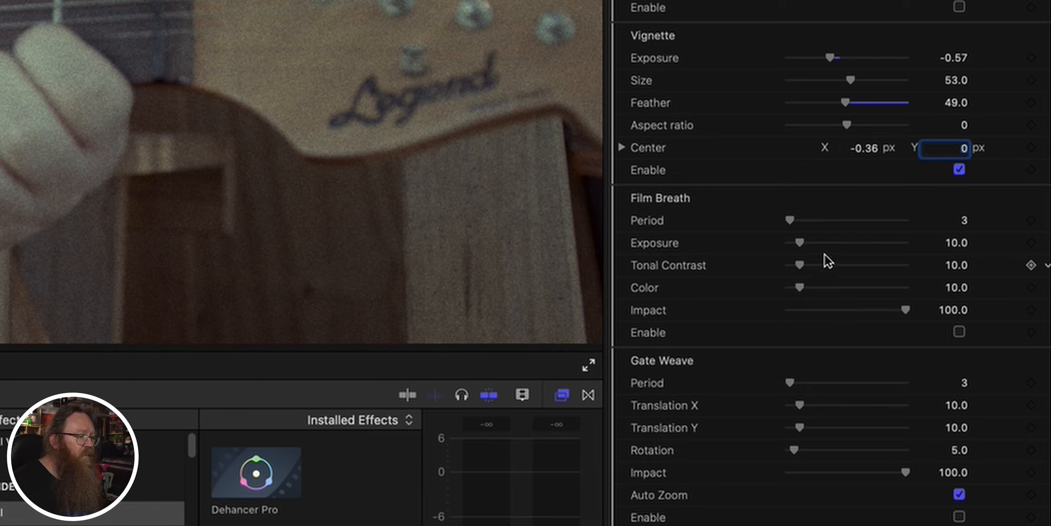
pyautogui.click(805, 223)
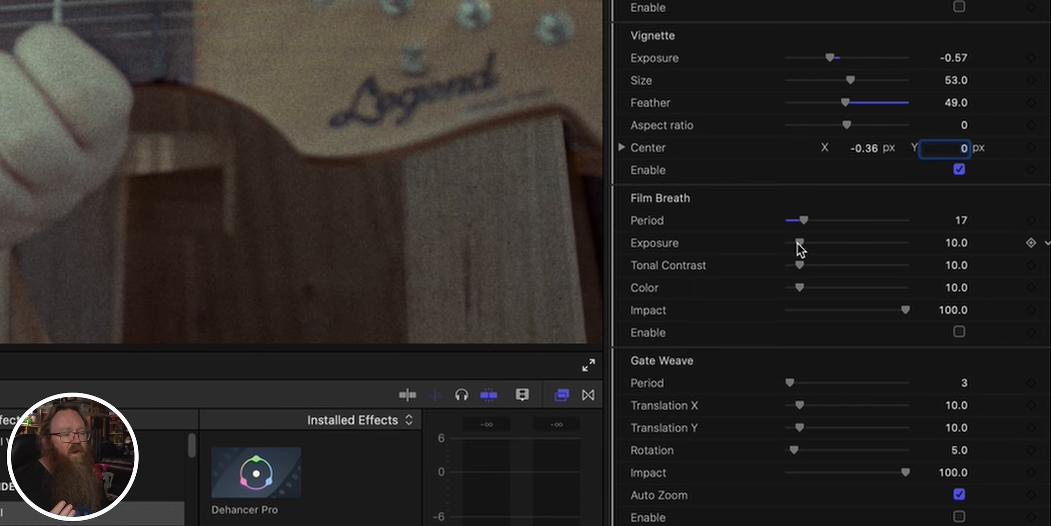
pyautogui.click(826, 242)
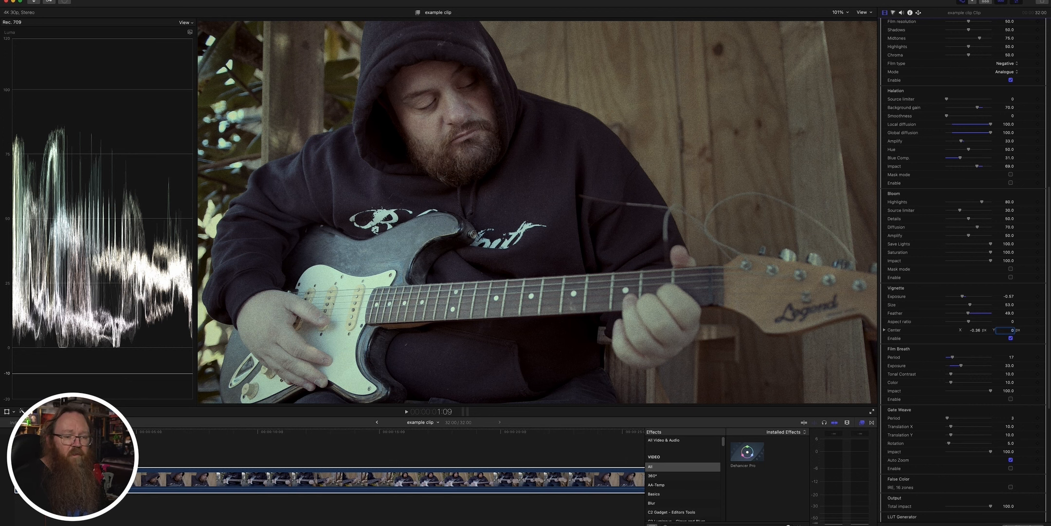
# Play the first few seconds of the clip to review the current look.
pyautogui.click(27, 502)
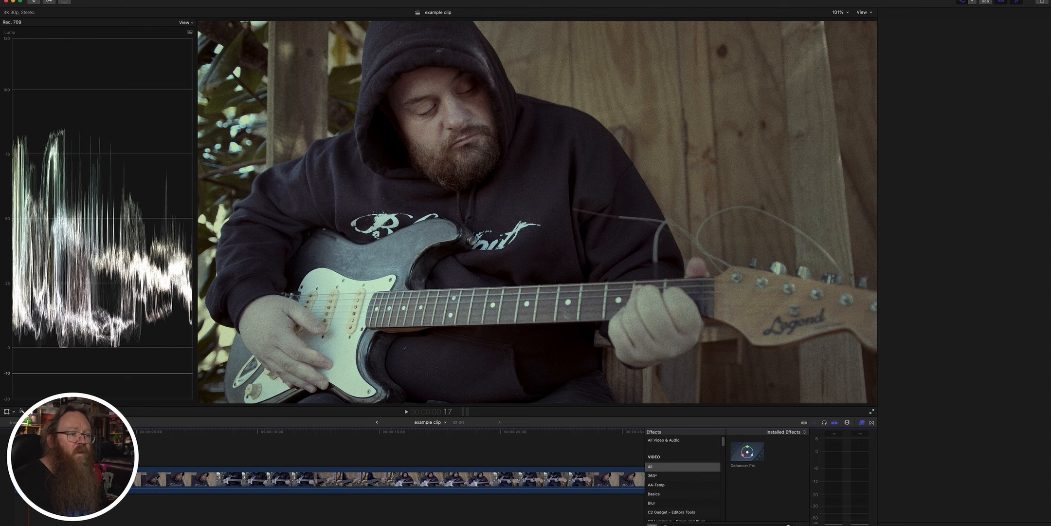
pyautogui.press('space')
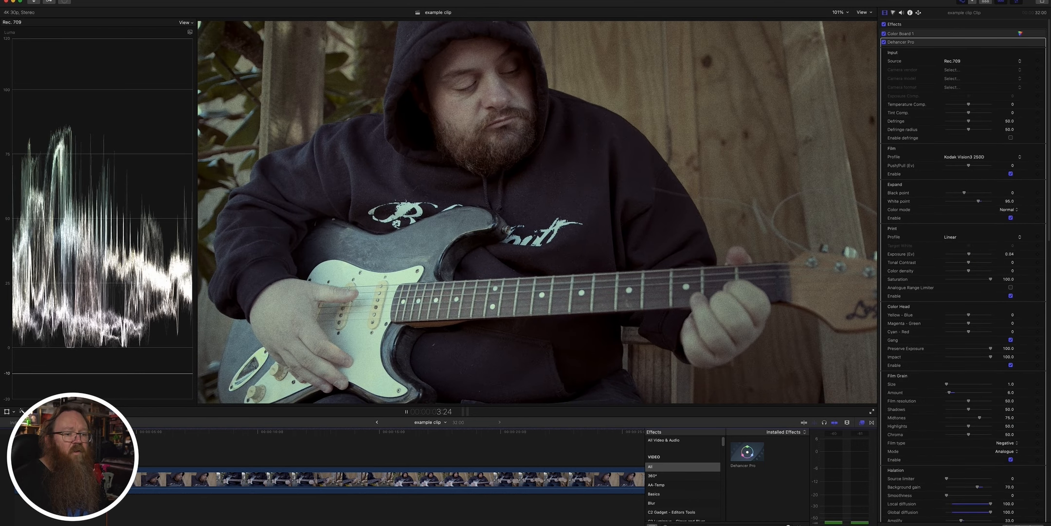
pyautogui.press('space')
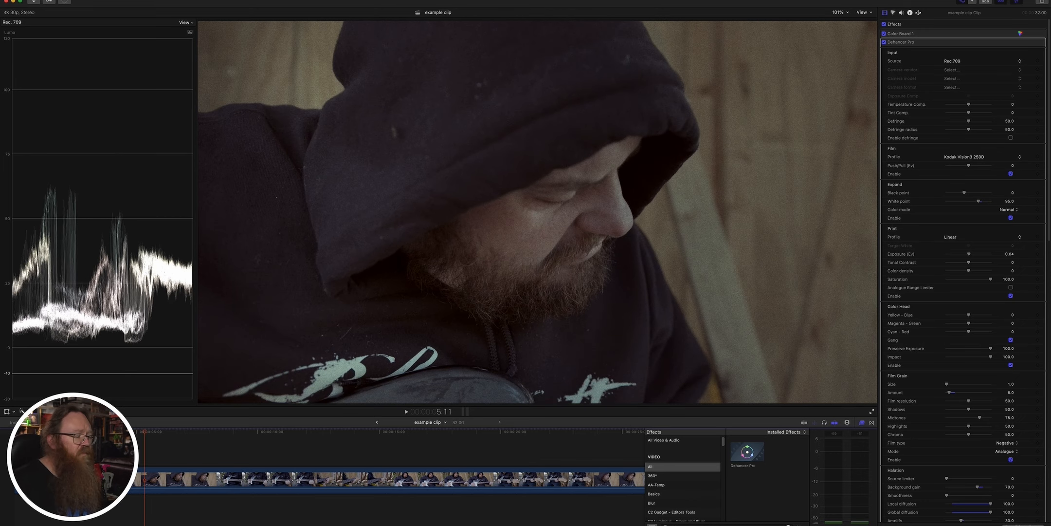
# Enable Film Breath and preview it by playing the clip from the beginning.
pyautogui.click(28, 453)
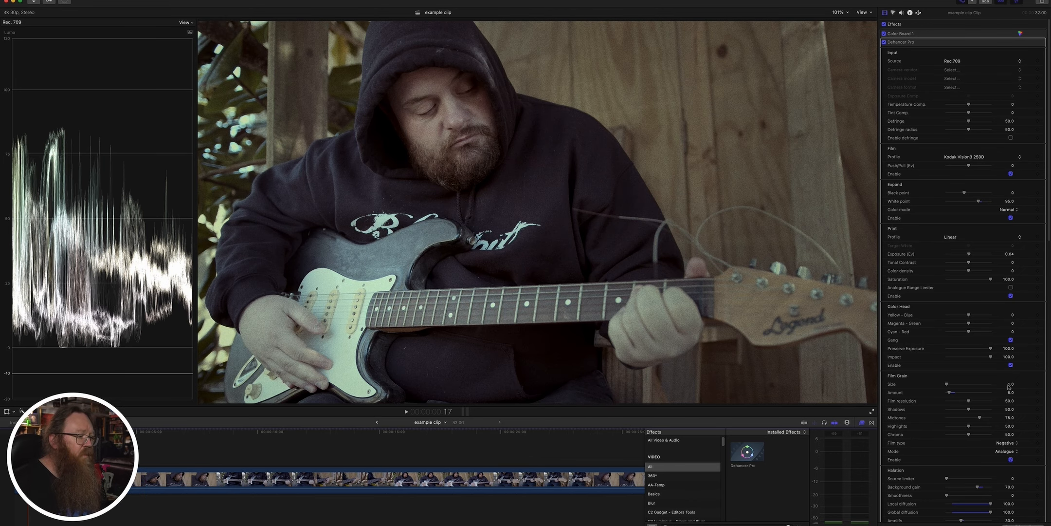
pyautogui.scroll(-5, 1016, 447)
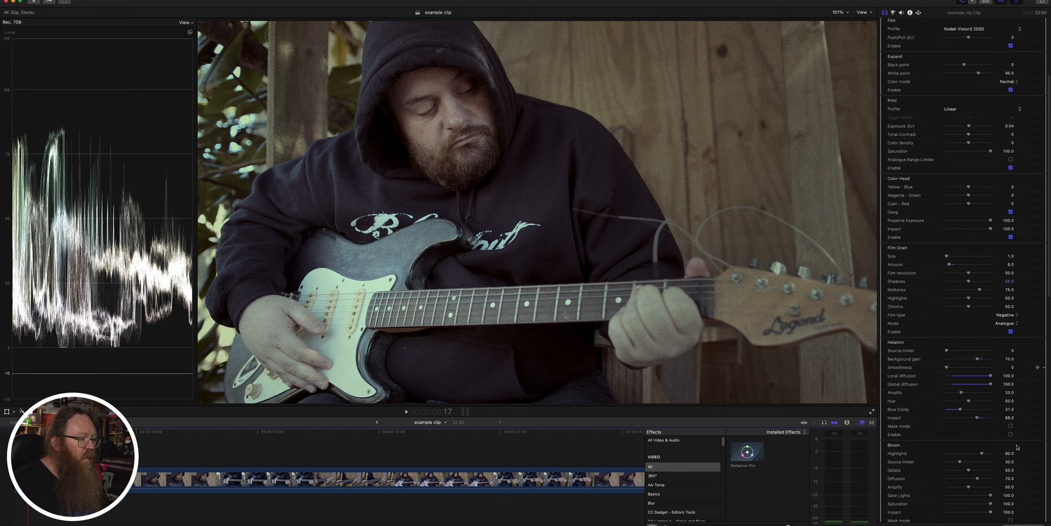
pyautogui.scroll(-8, 1016, 447)
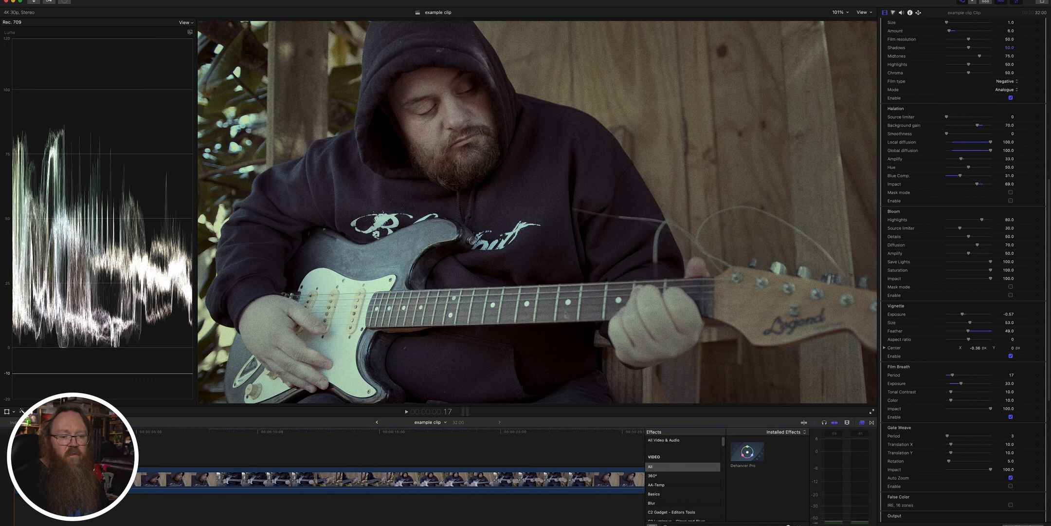
pyautogui.press('Home')
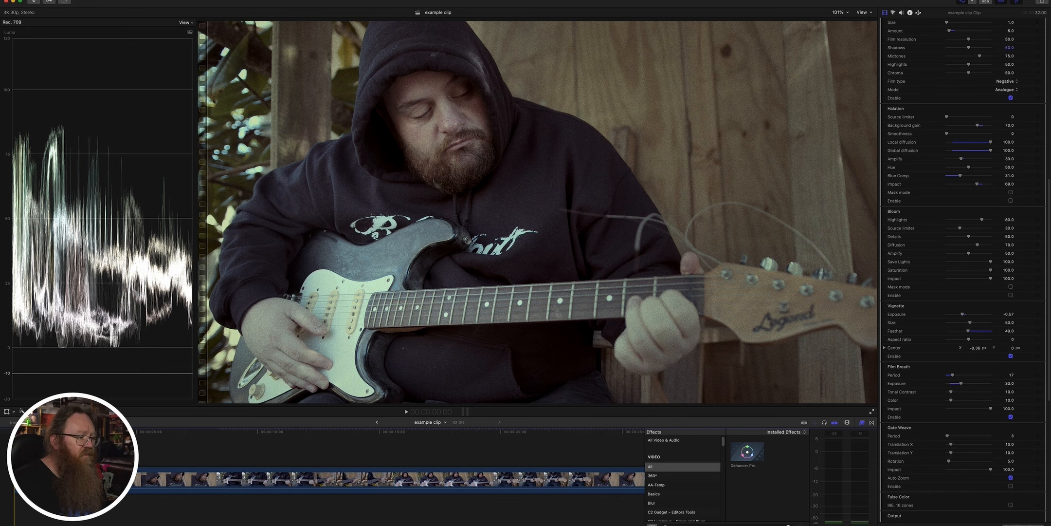
pyautogui.press('space')
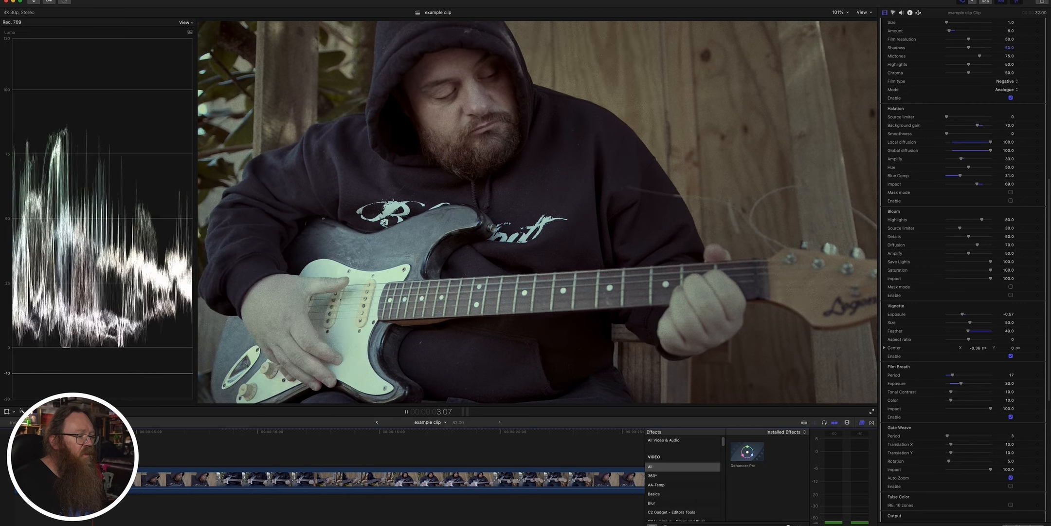
pyautogui.press('space')
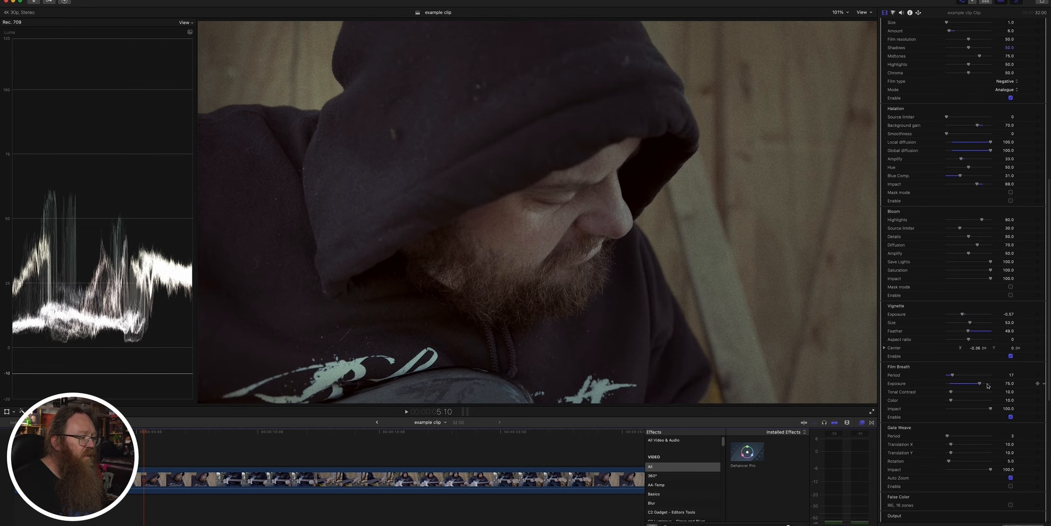
# Raise Film Breath Exposure and Tonal Contrast to 100 and Color to 45, preview the clip from the start, and leave Film Breath disabled.
pyautogui.moveTo(980, 384); pyautogui.dragTo(988, 384)
pyautogui.click(970, 392)
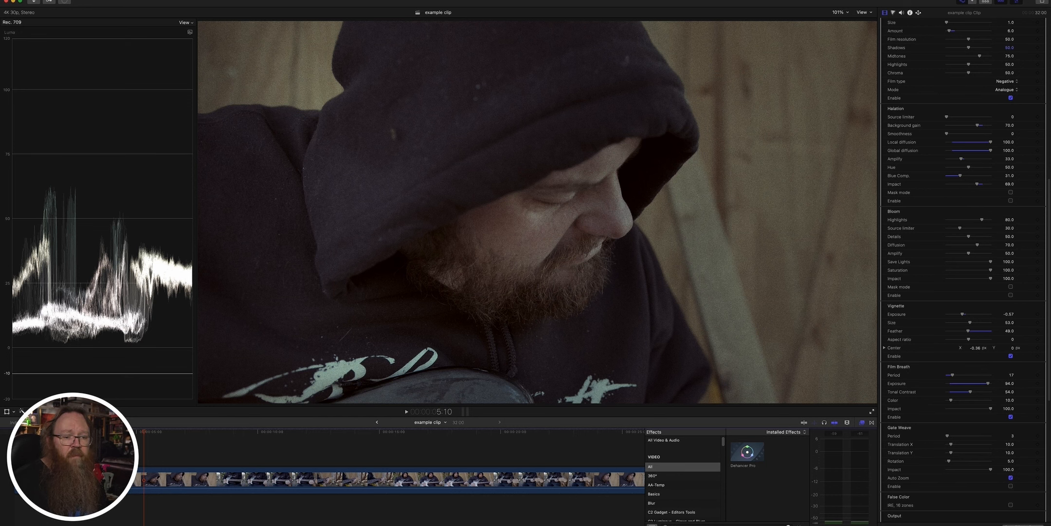
pyautogui.press('Home')
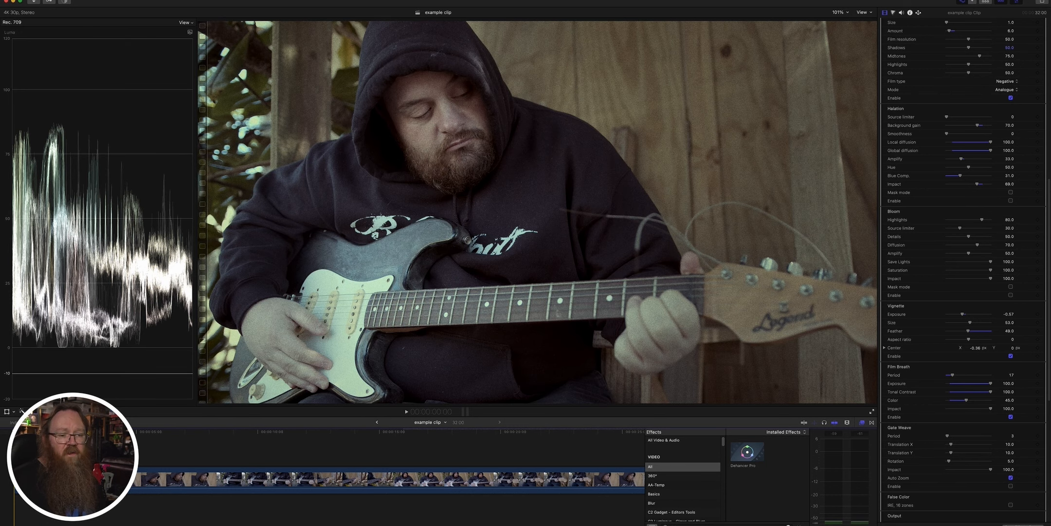
pyautogui.press('space')
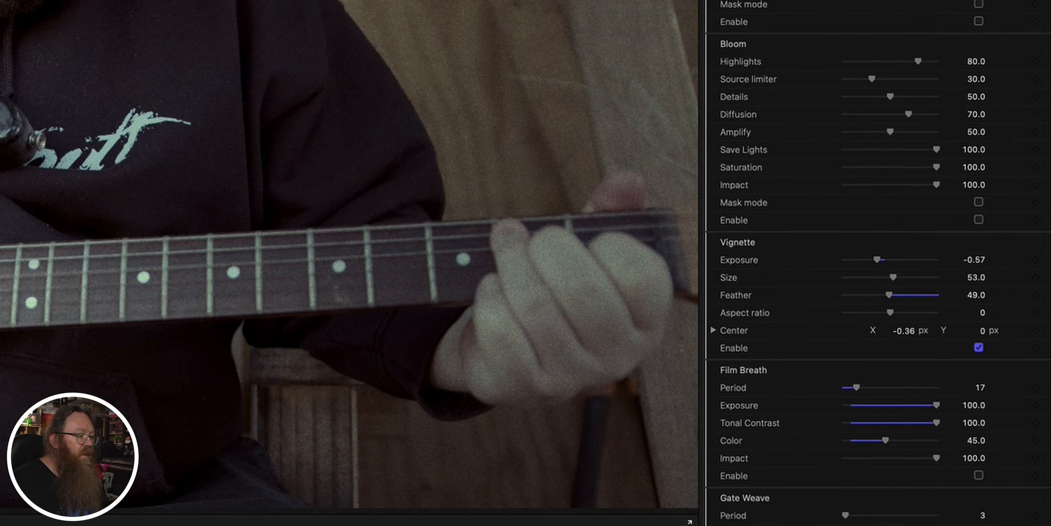
# Enable Gate Weave with Period 12, Translation X 74, Translation Y 71 and Rotation 48.
pyautogui.scroll(-5, 963, 262)
pyautogui.scroll(-1, 800, 376)
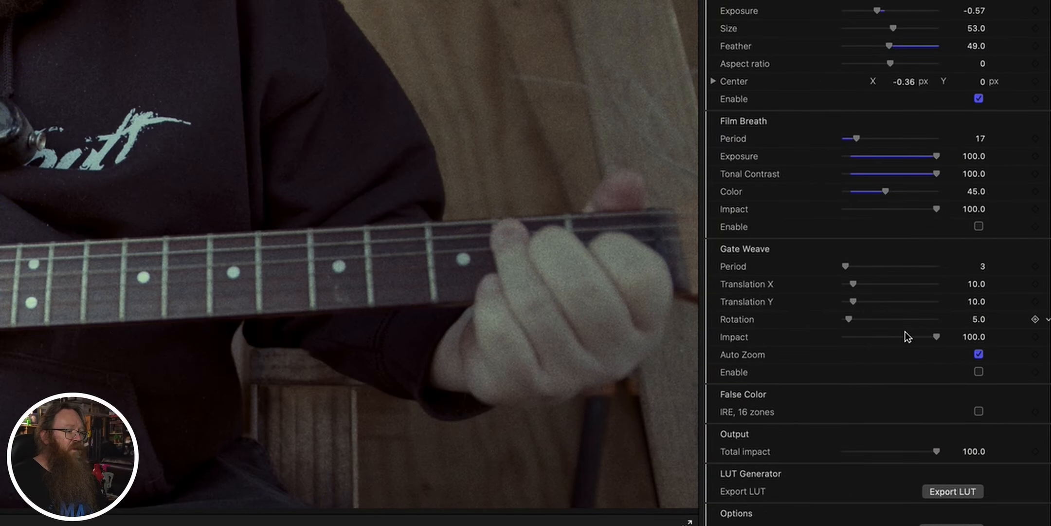
pyautogui.click(978, 373)
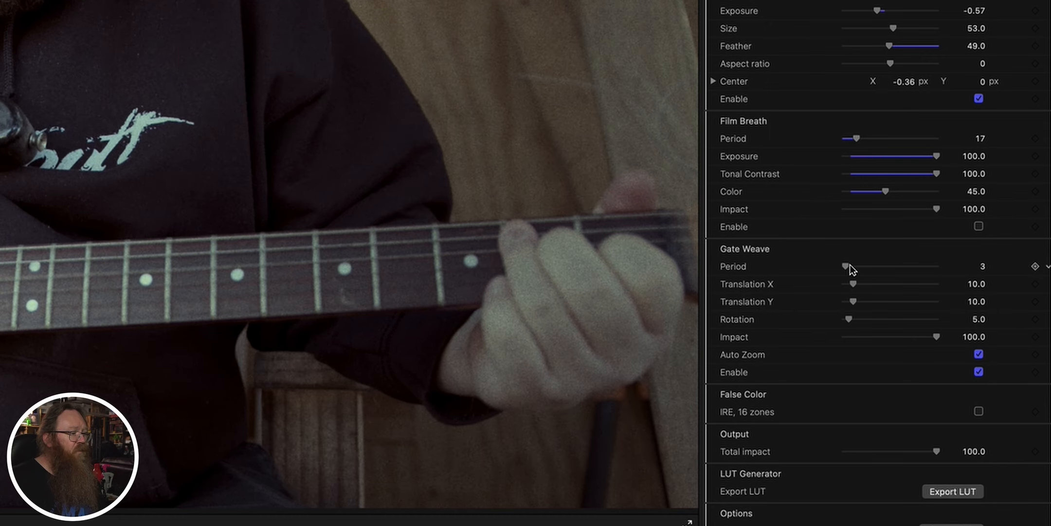
pyautogui.moveTo(850, 265); pyautogui.dragTo(856, 266)
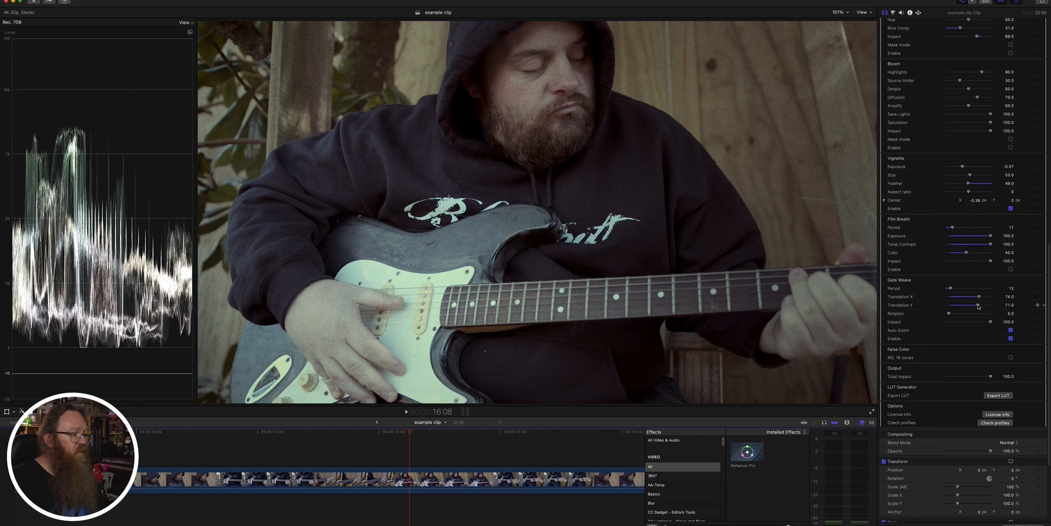
pyautogui.moveTo(955, 316); pyautogui.dragTo(974, 316)
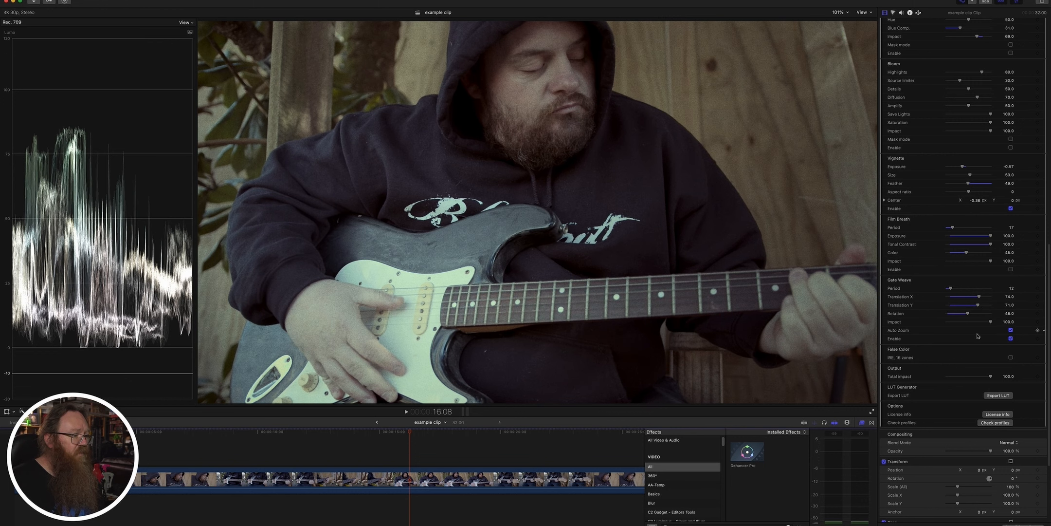